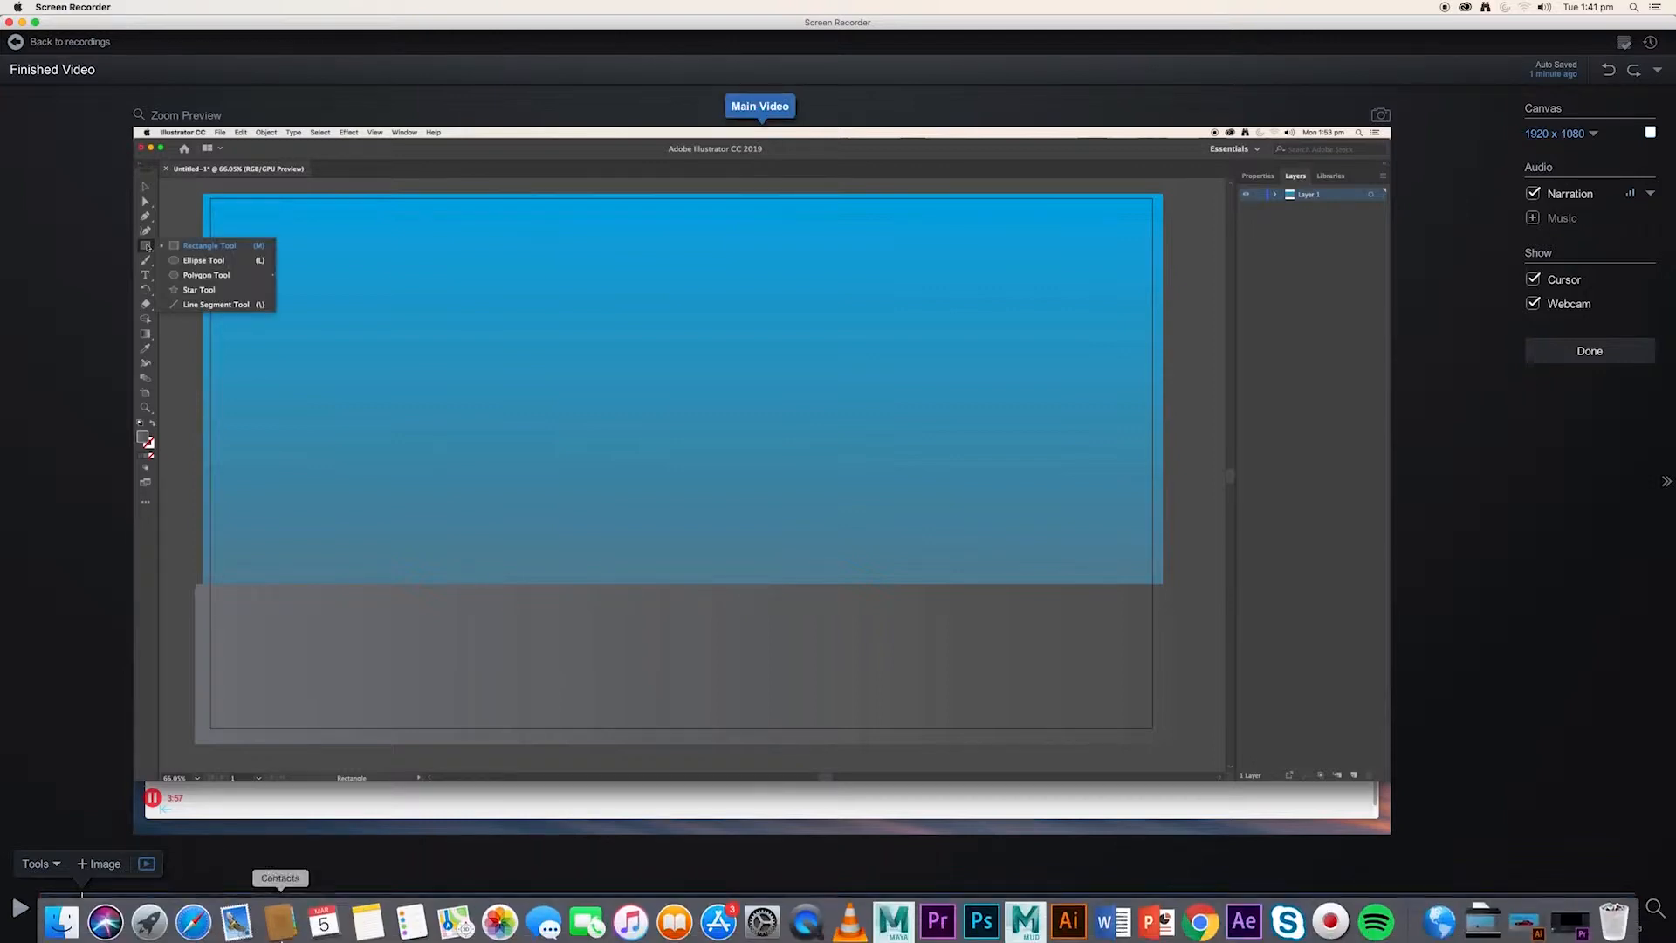
# Add a text overlay at 0:14.72 reading: Use the "Ellipse Tool" and hold down the "Shift Key" to draw a perfect circle.
pyautogui.click(57, 865)
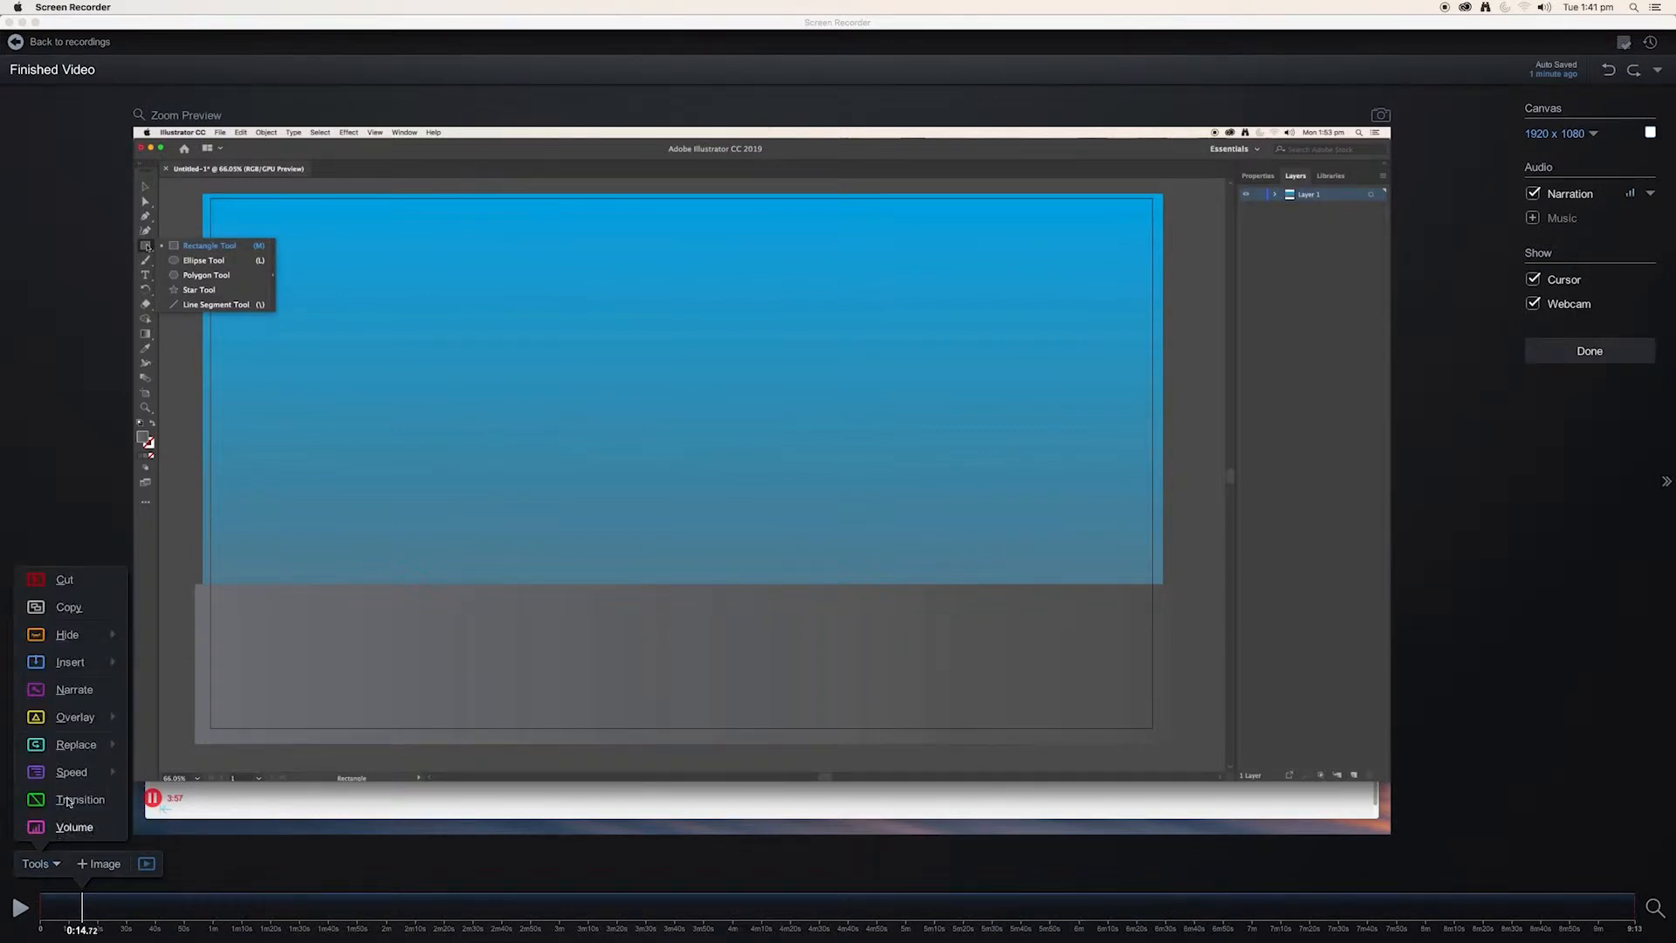
pyautogui.moveTo(85, 725)
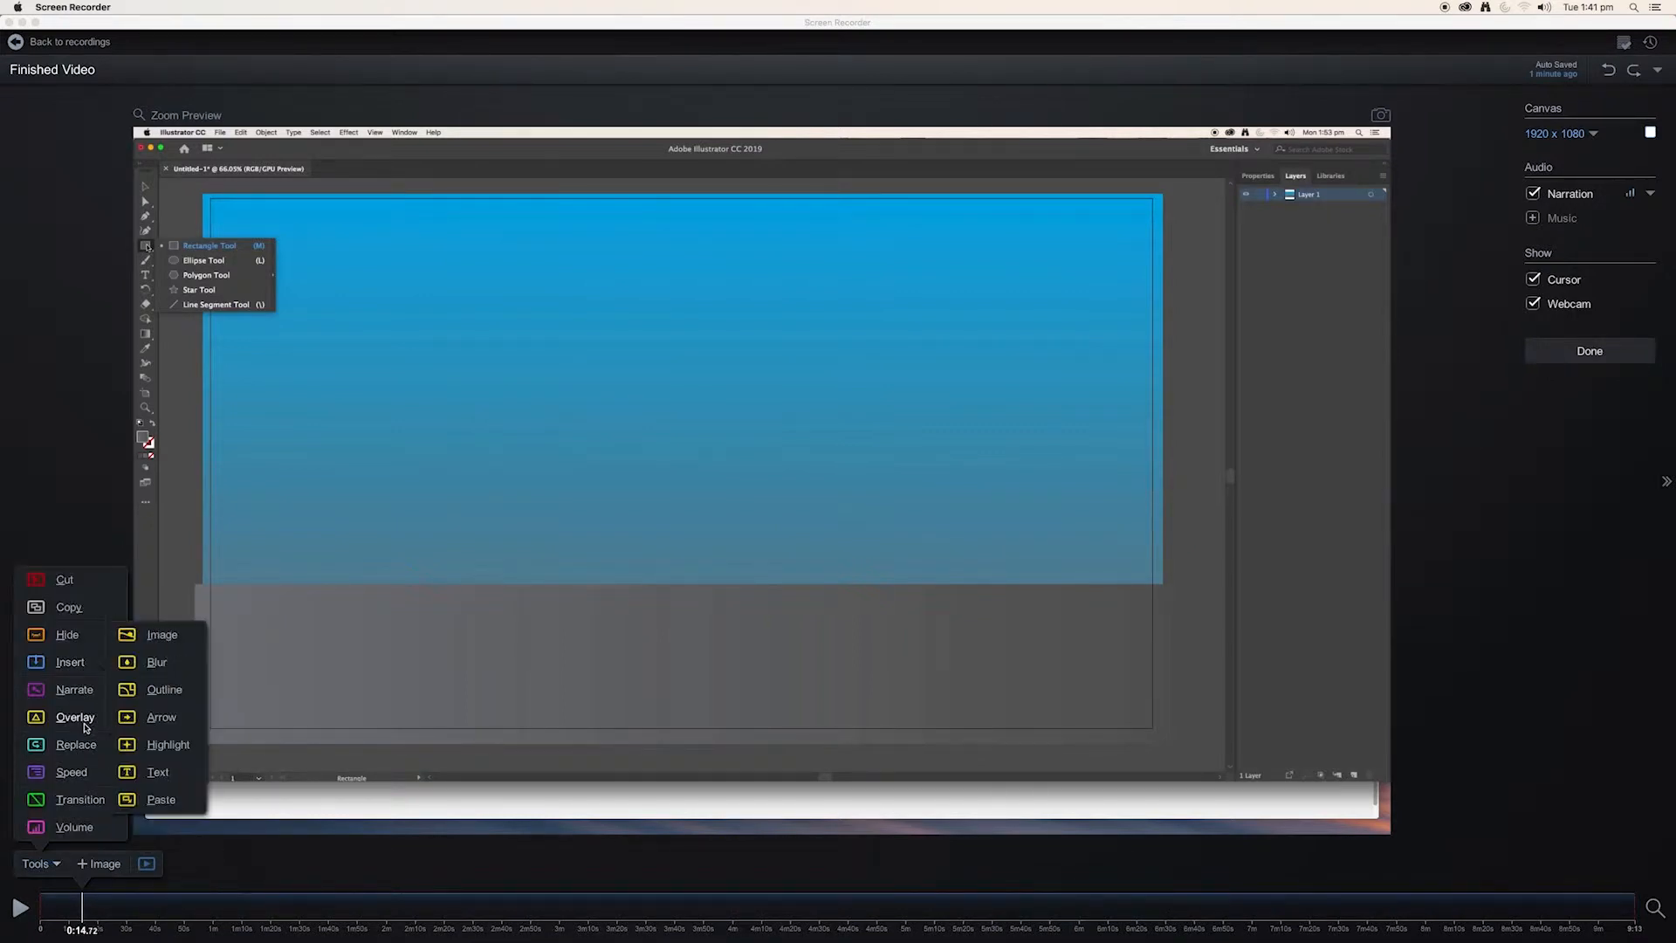
pyautogui.click(159, 773)
pyautogui.write('Use the')
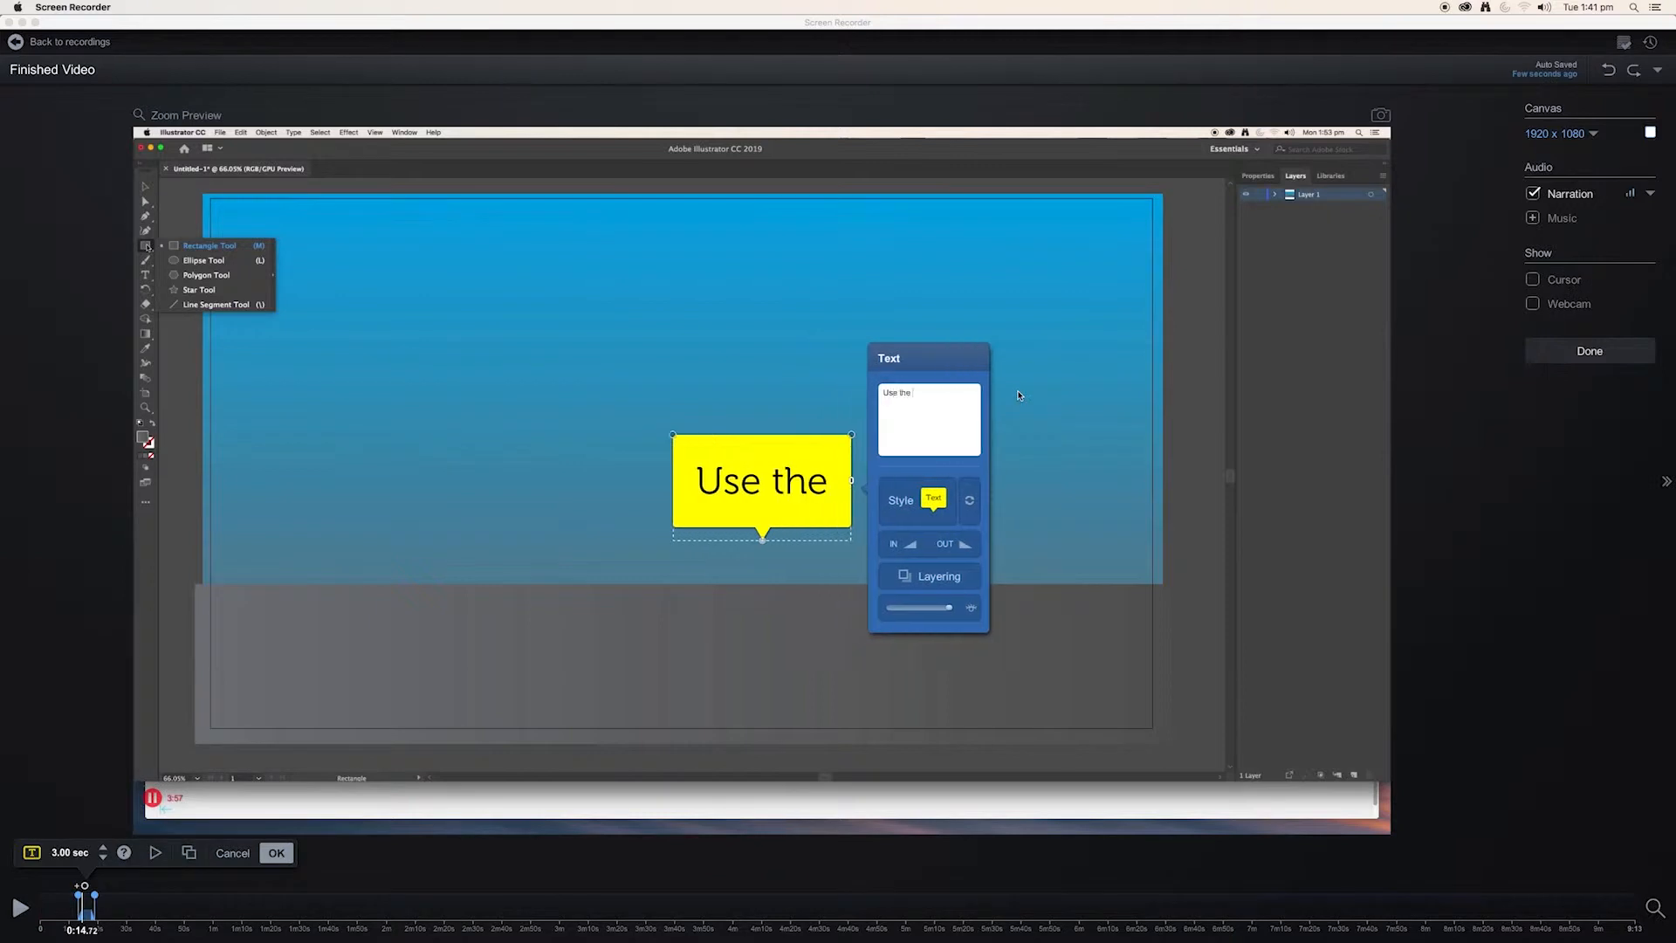
pyautogui.write(' "Ellipse Tool" a')
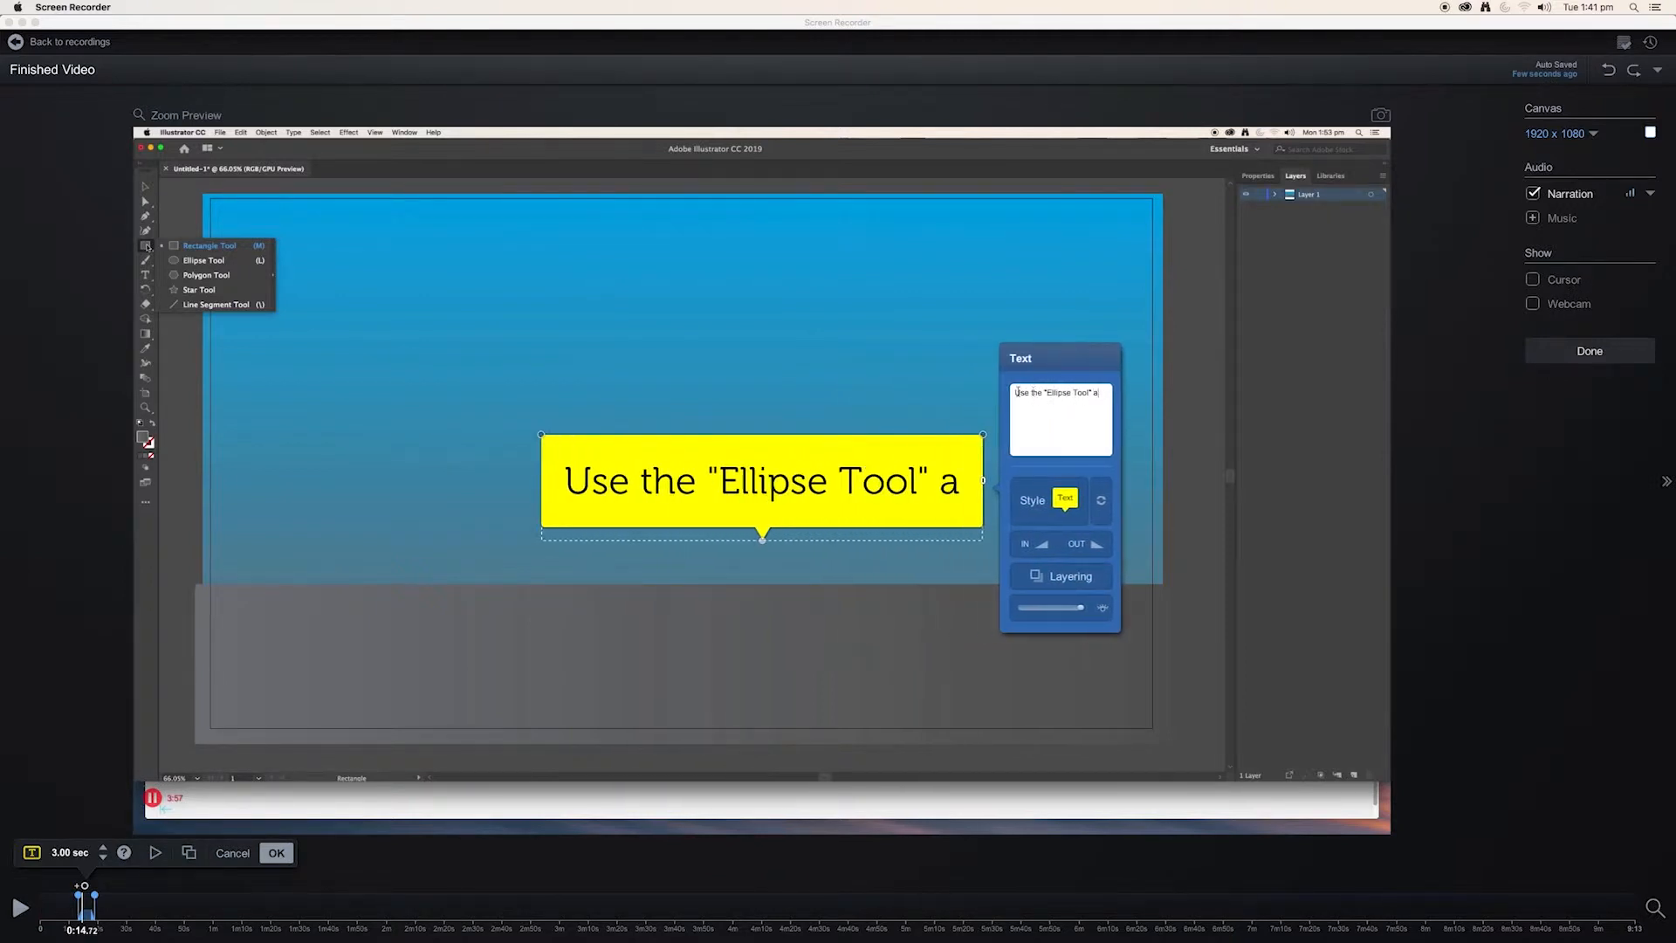
pyautogui.write('nd hold down the "')
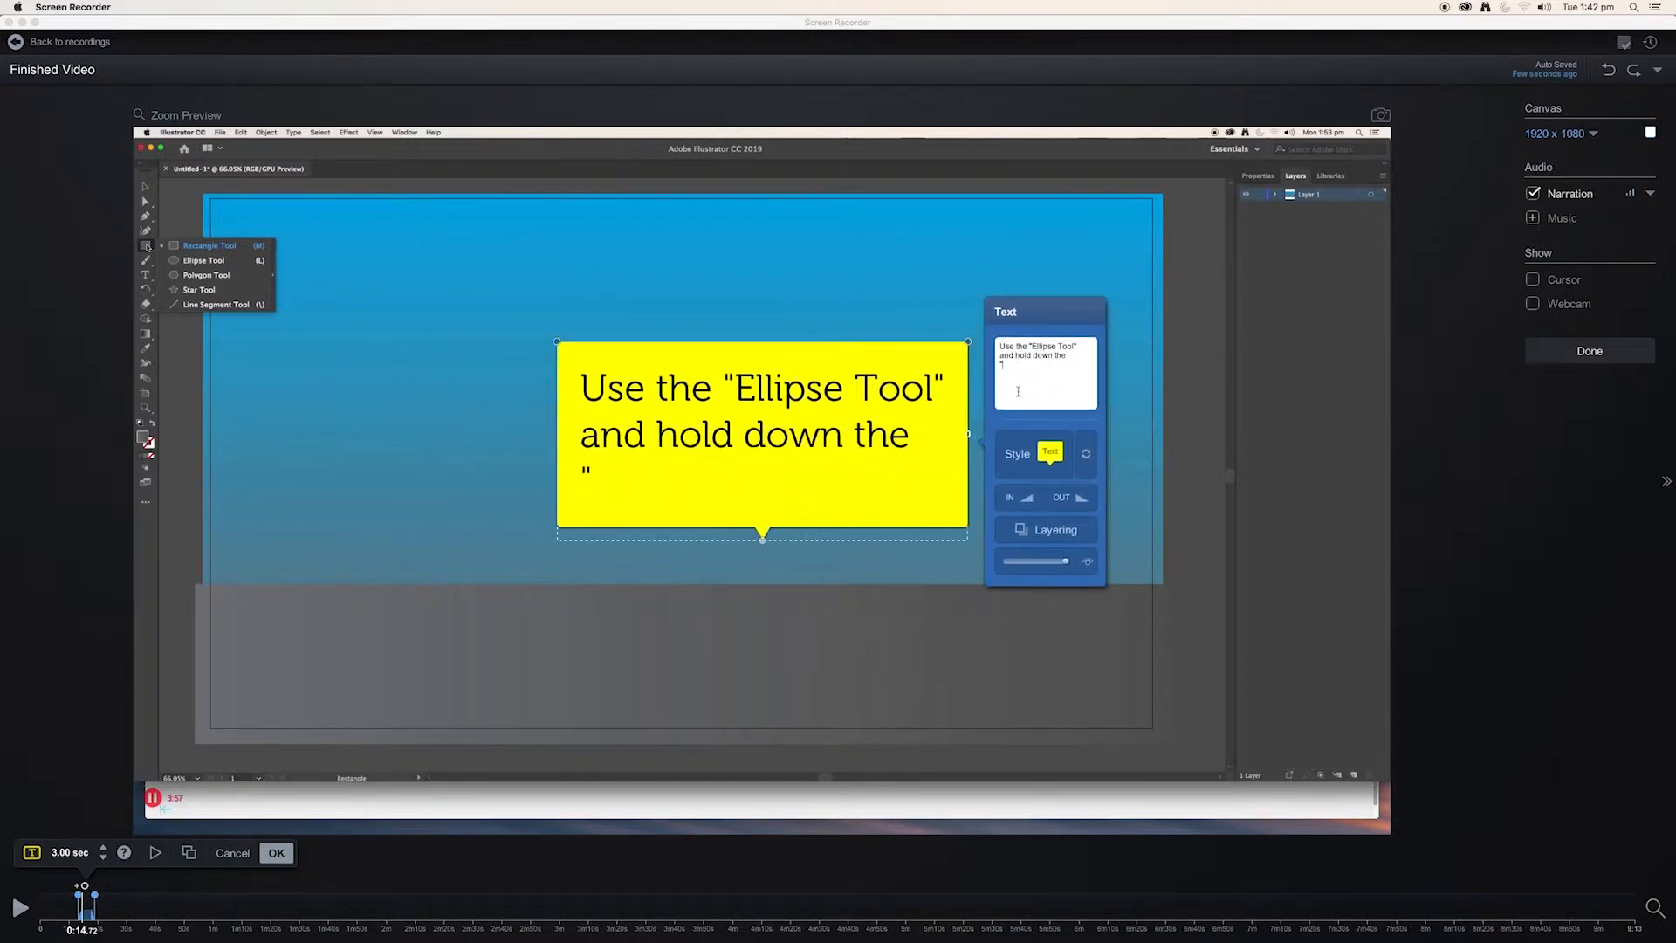
pyautogui.write('Shift Key" to draw a perfect circle.')
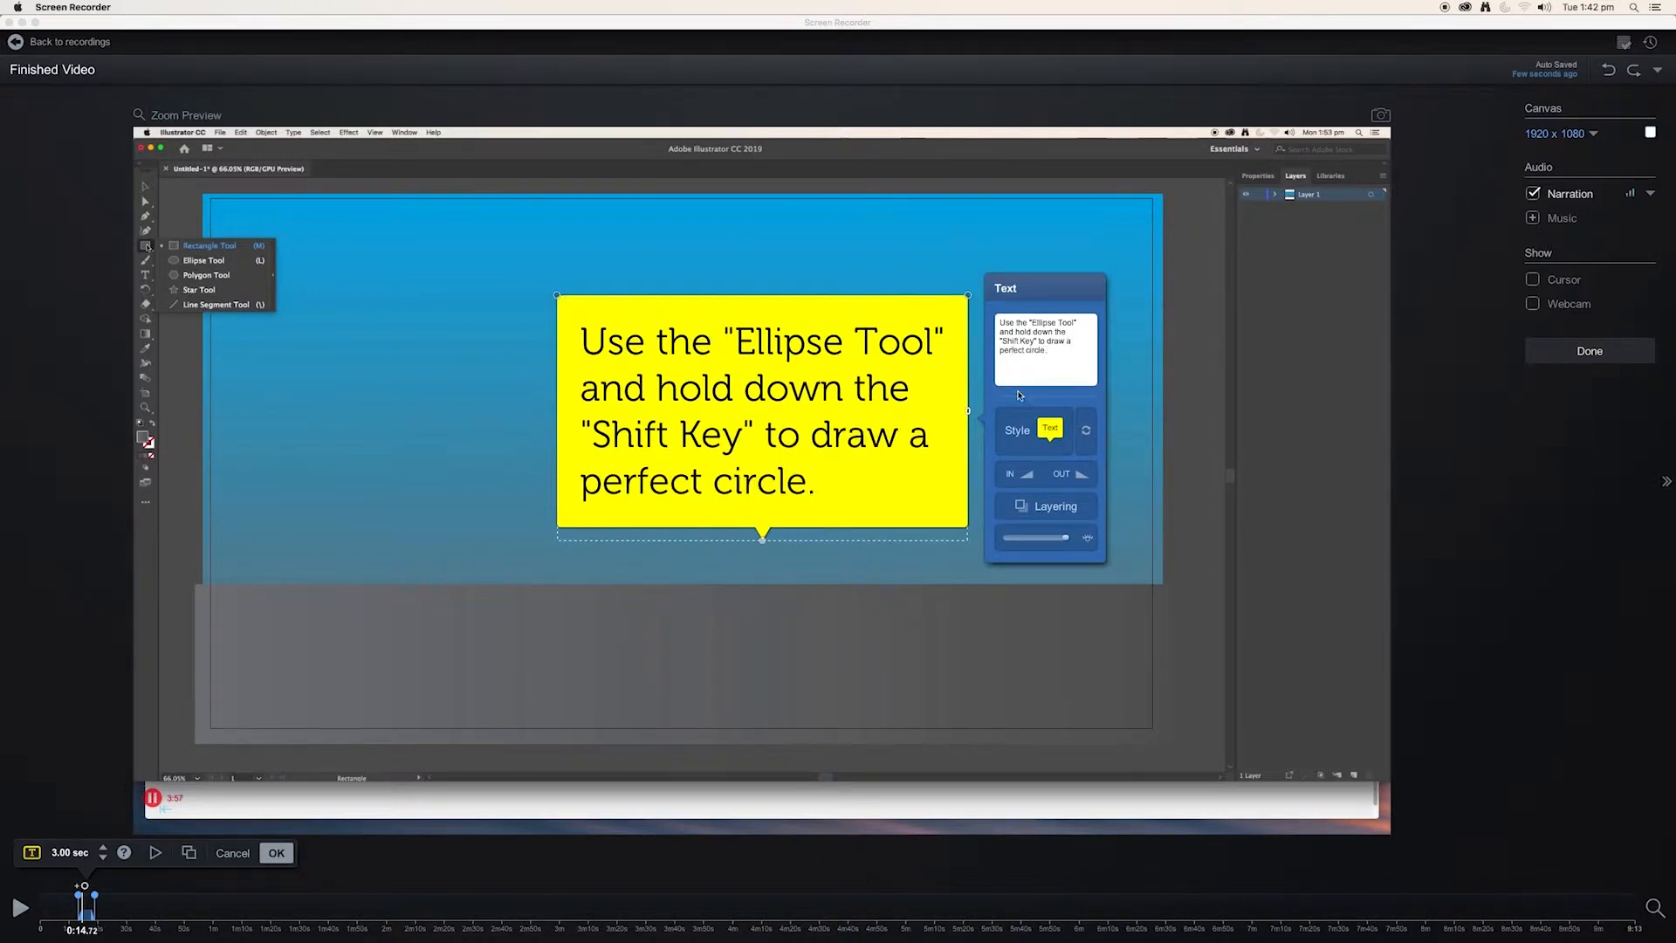
# Point the callout at the Ellipse Tool entry with its box alongside, and extend the overlay's duration to 23.84 seconds.
pyautogui.moveTo(762, 539); pyautogui.dragTo(231, 264)
pyautogui.moveTo(757, 372); pyautogui.dragTo(485, 281)
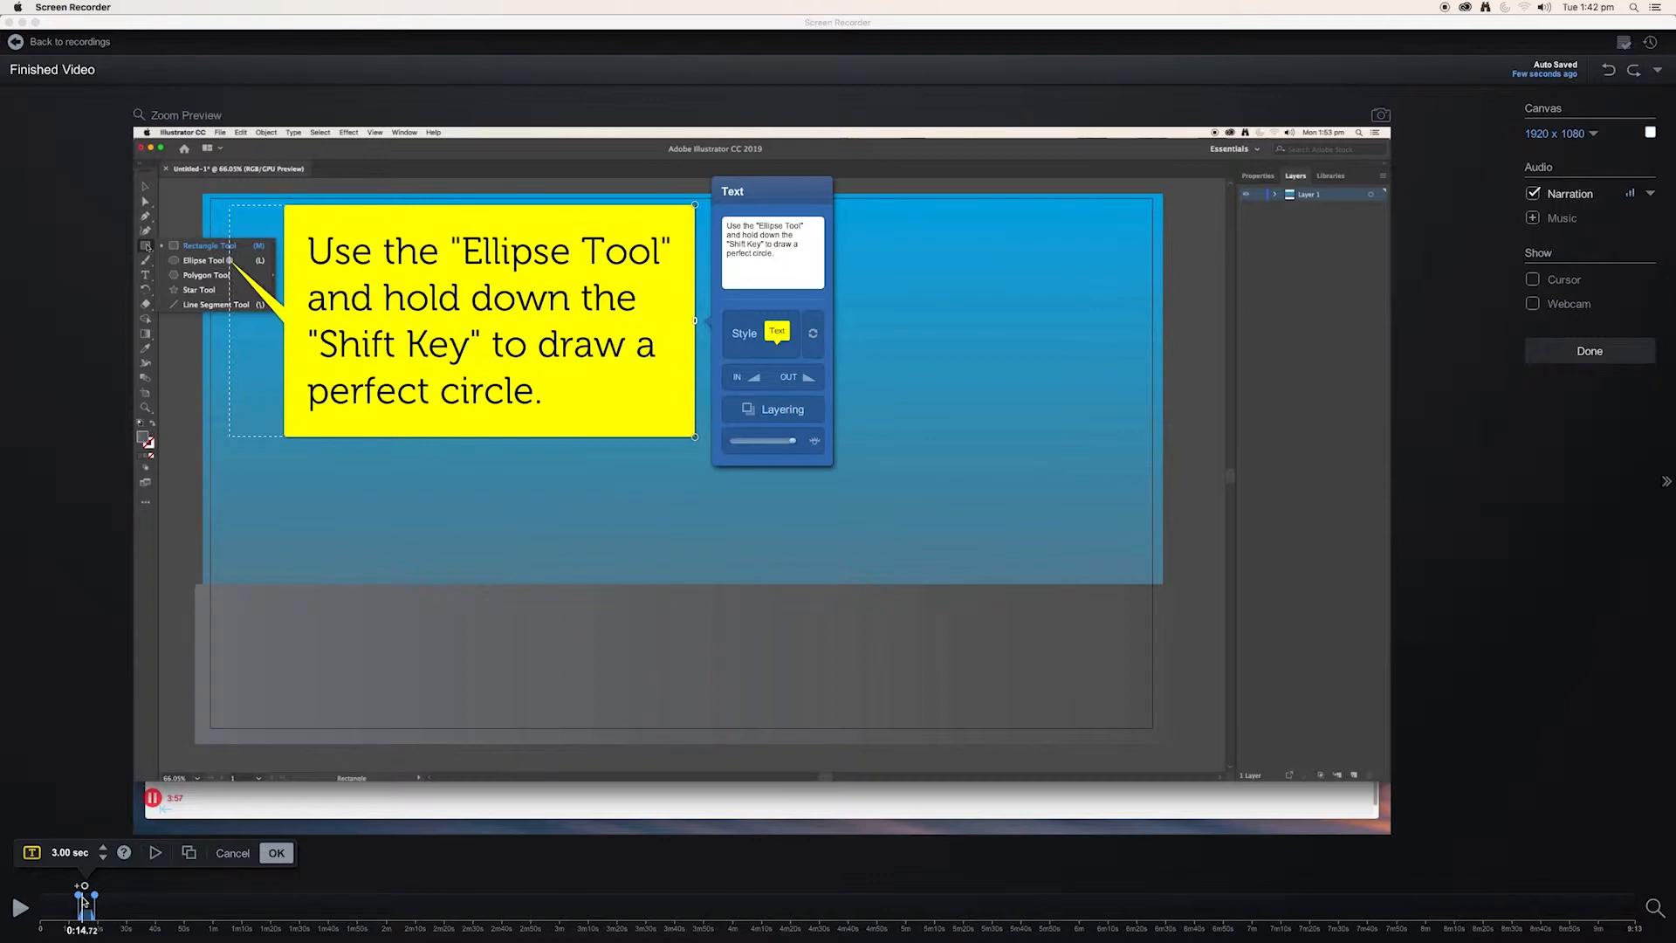
pyautogui.moveTo(94, 897)
pyautogui.mouseDown()
pyautogui.moveTo(153, 897)
pyautogui.moveTo(75, 909)
pyautogui.moveTo(214, 927)
pyautogui.mouseUp()
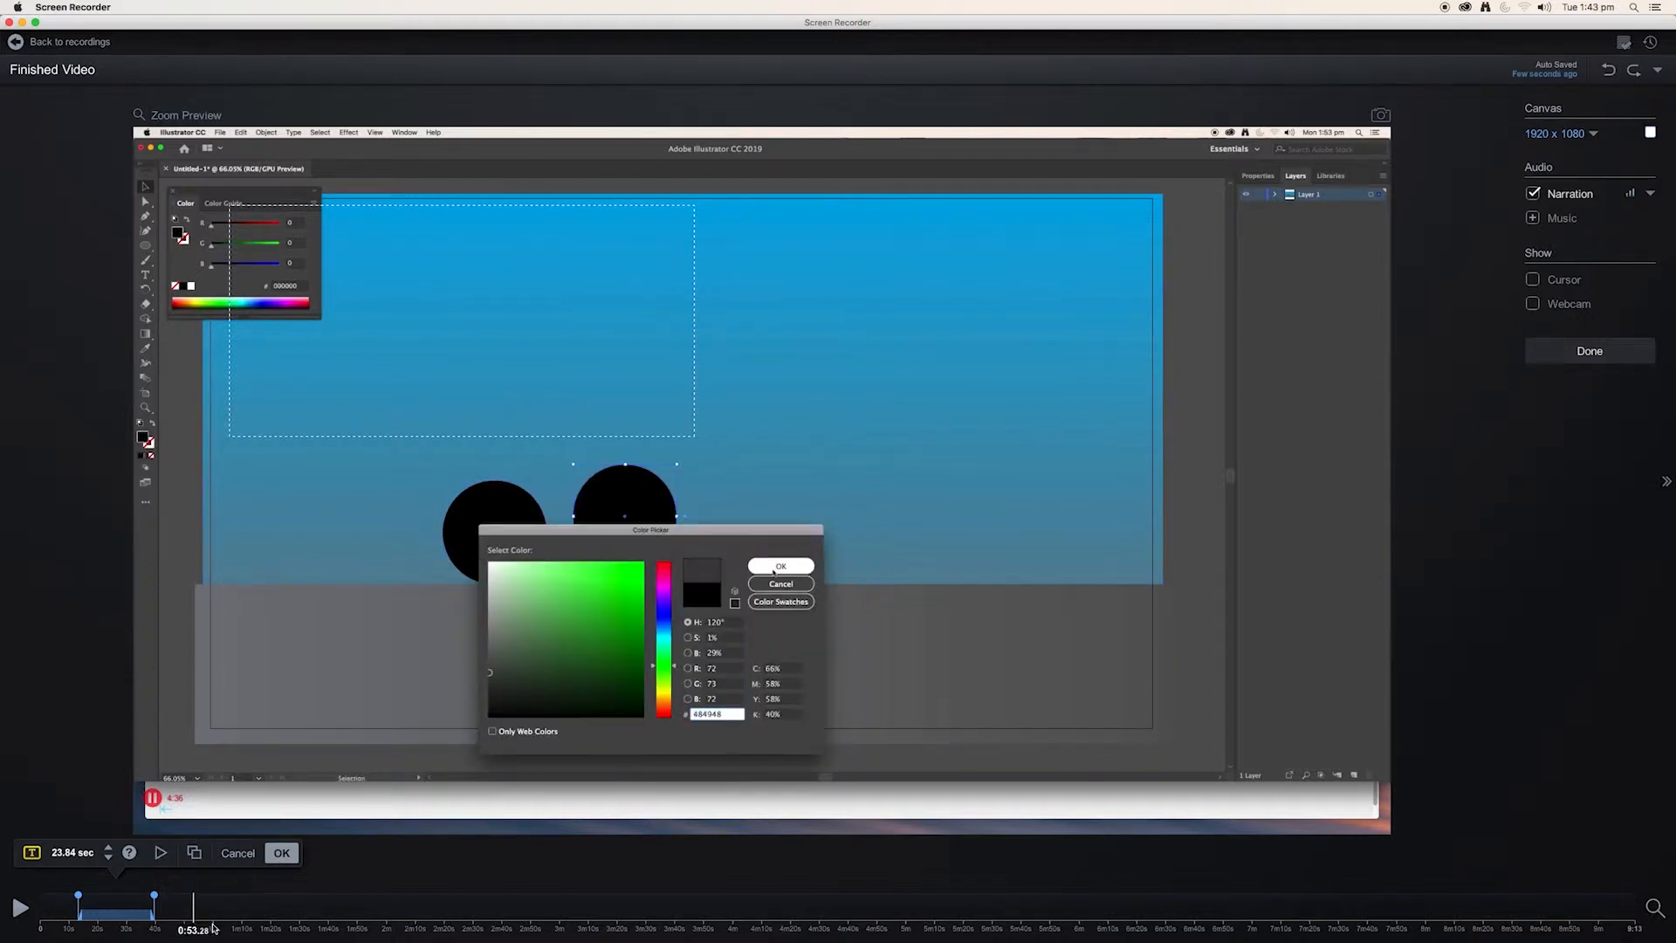
pyautogui.click(282, 855)
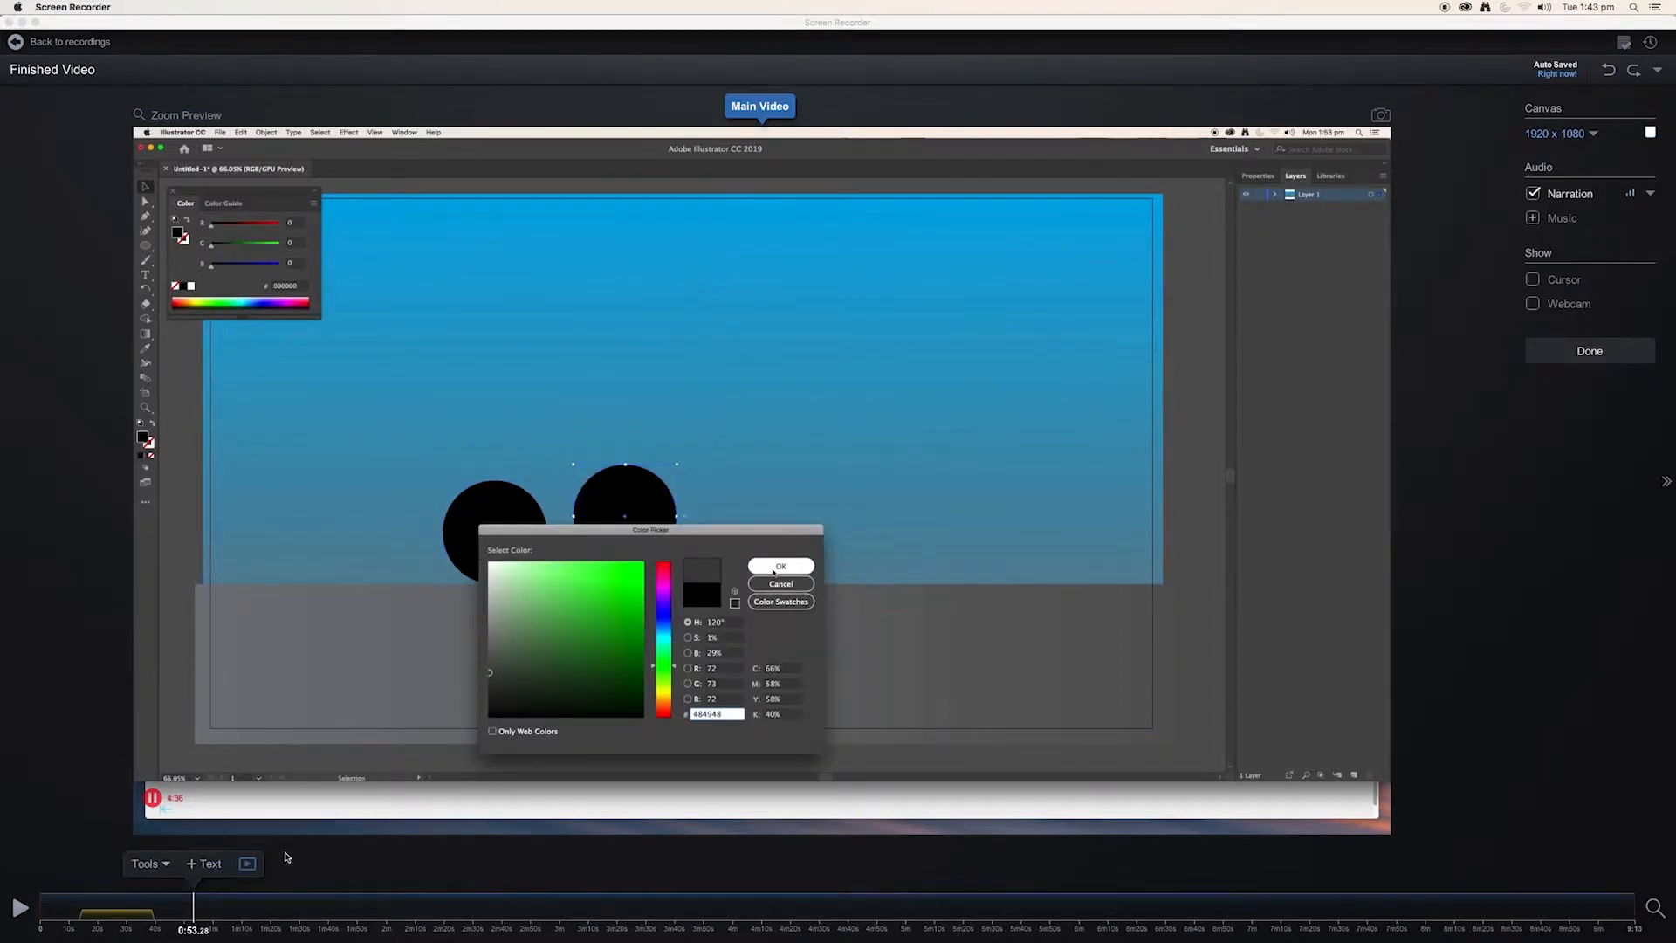
# Add a text overlay at about 1:35 reading: Use the "Pen Tool" to draw the shape of the car body.
pyautogui.moveTo(194, 908)
pyautogui.mouseDown()
pyautogui.moveTo(463, 910)
pyautogui.moveTo(315, 914)
pyautogui.mouseUp()
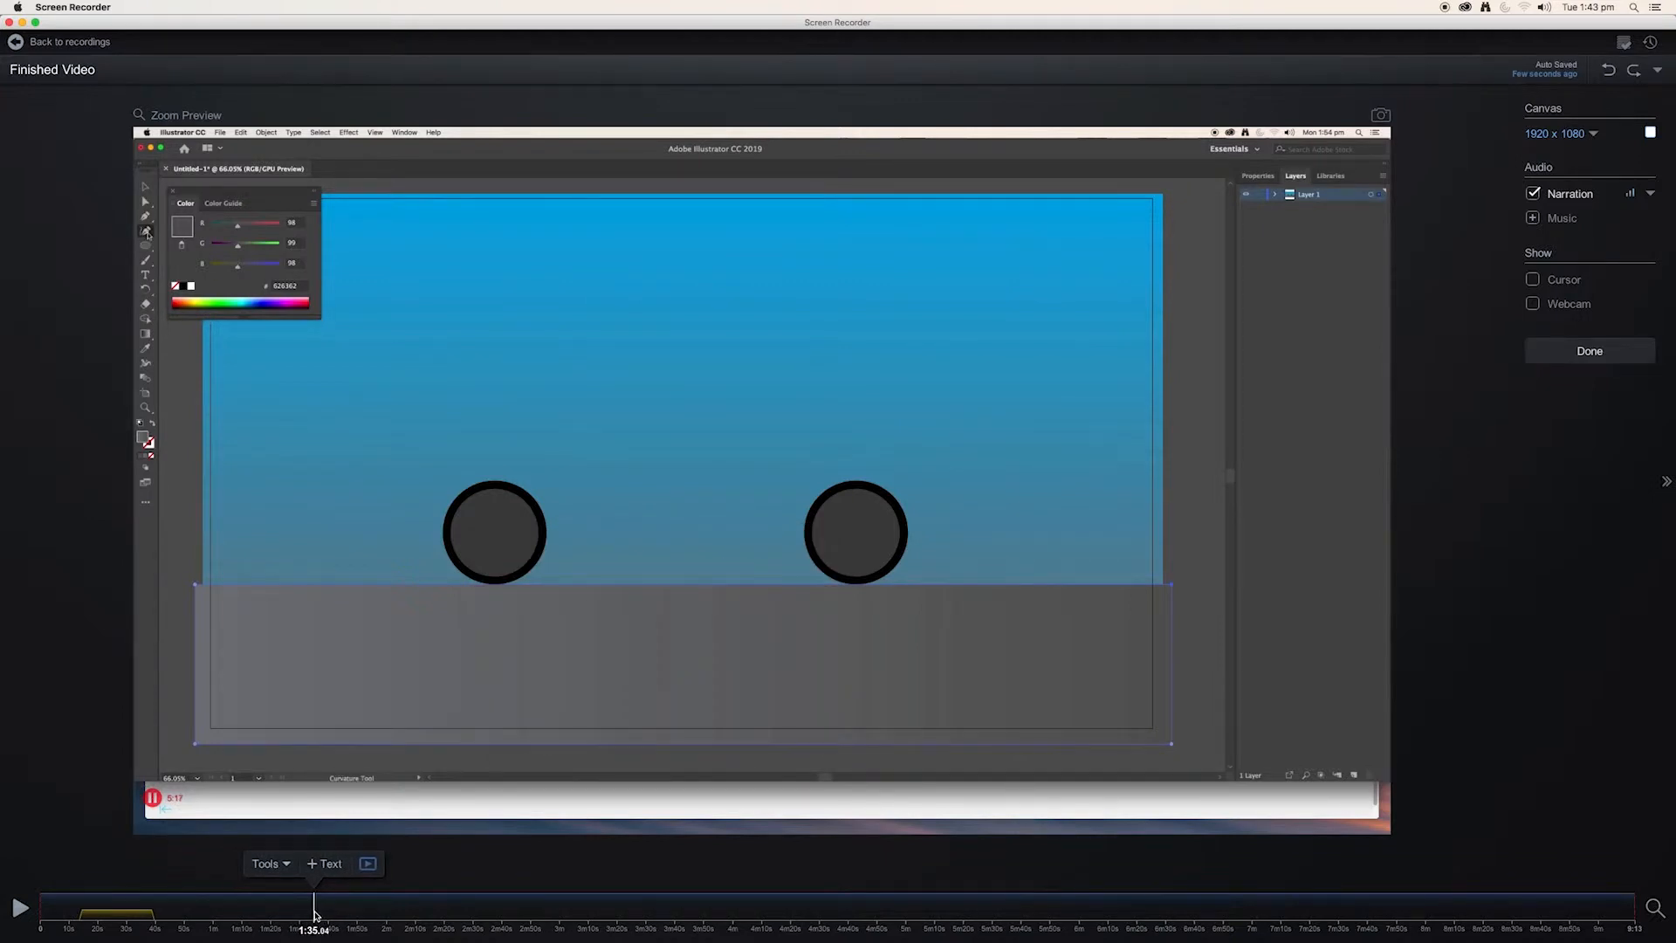
pyautogui.click(288, 865)
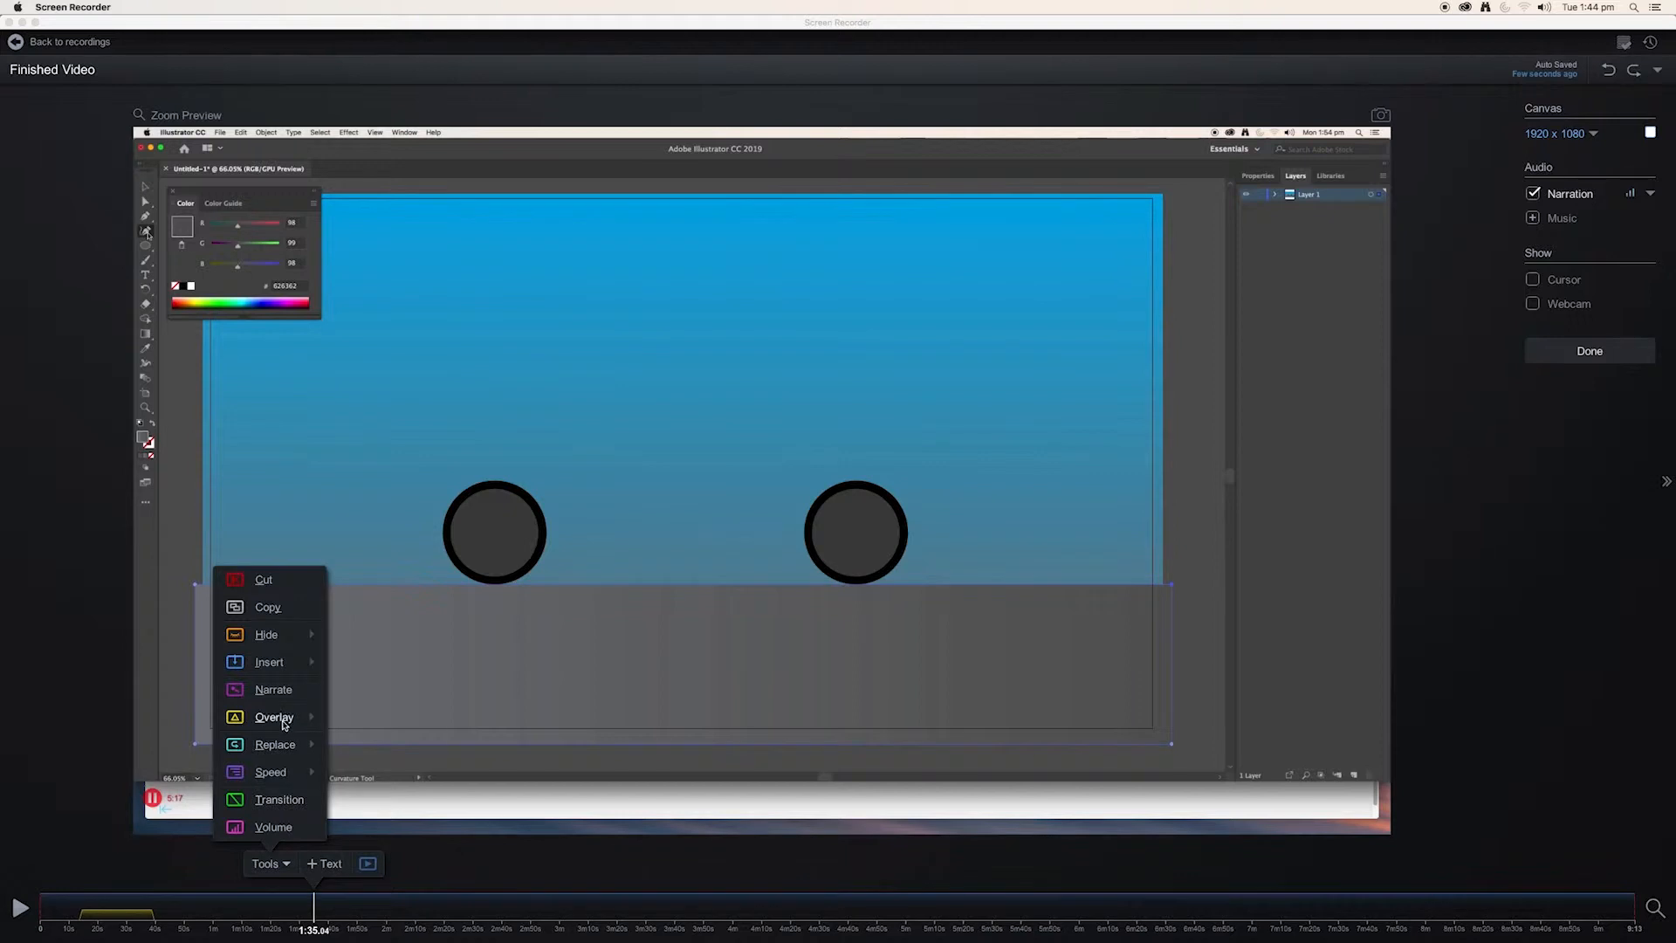
pyautogui.moveTo(283, 725)
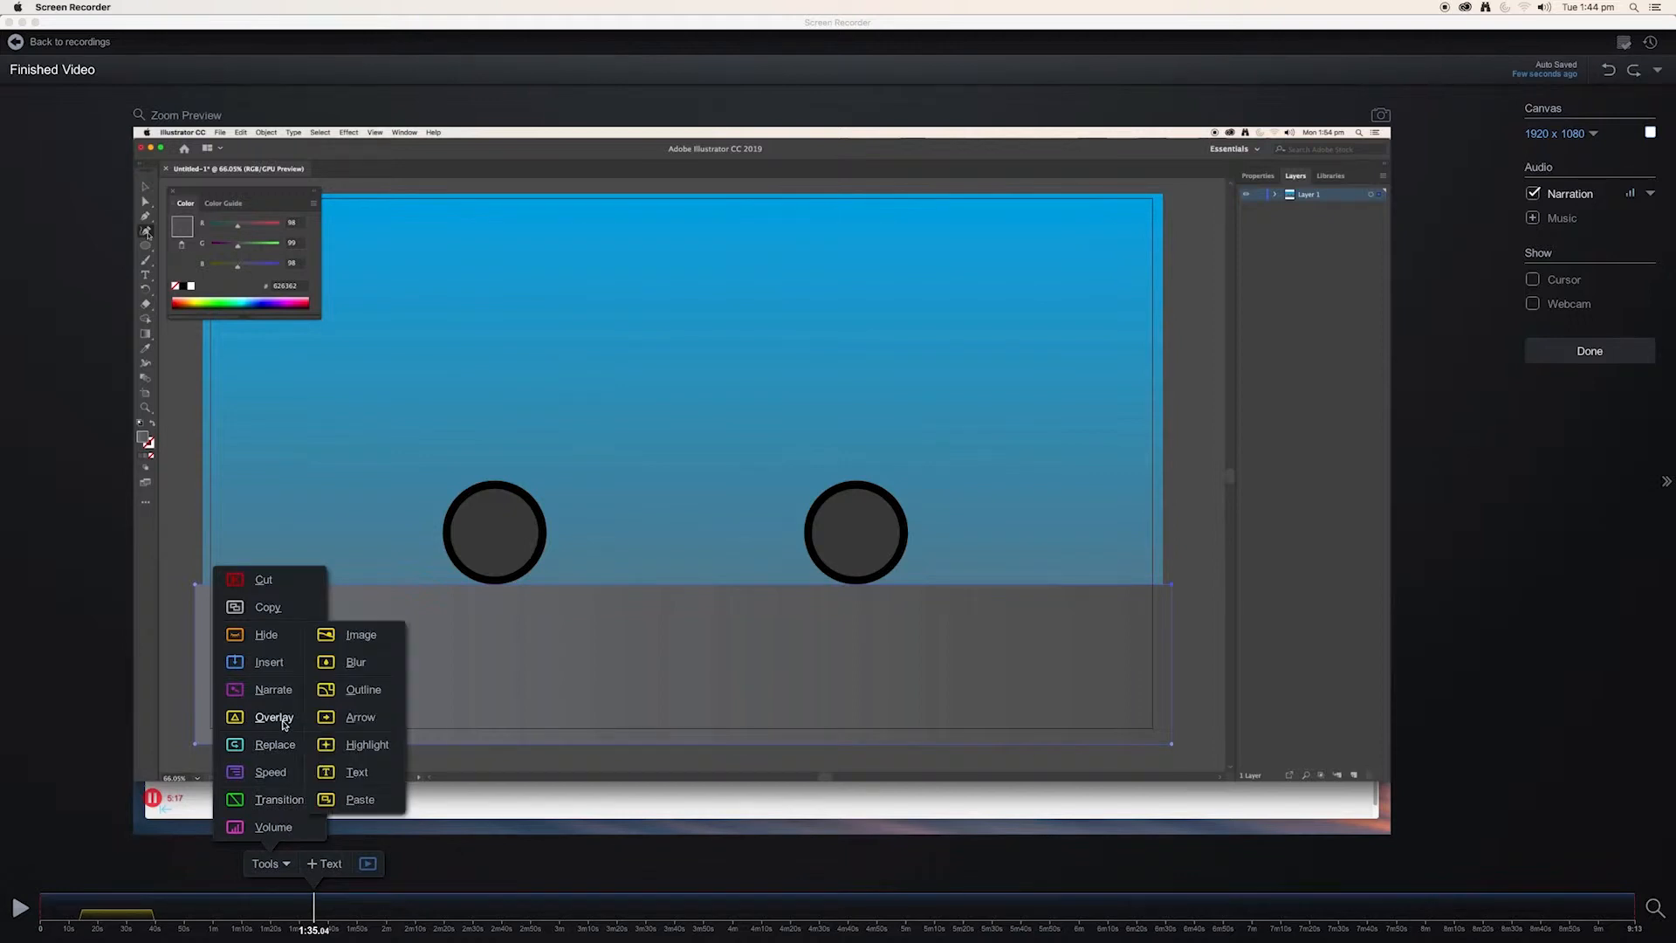
pyautogui.click(357, 772)
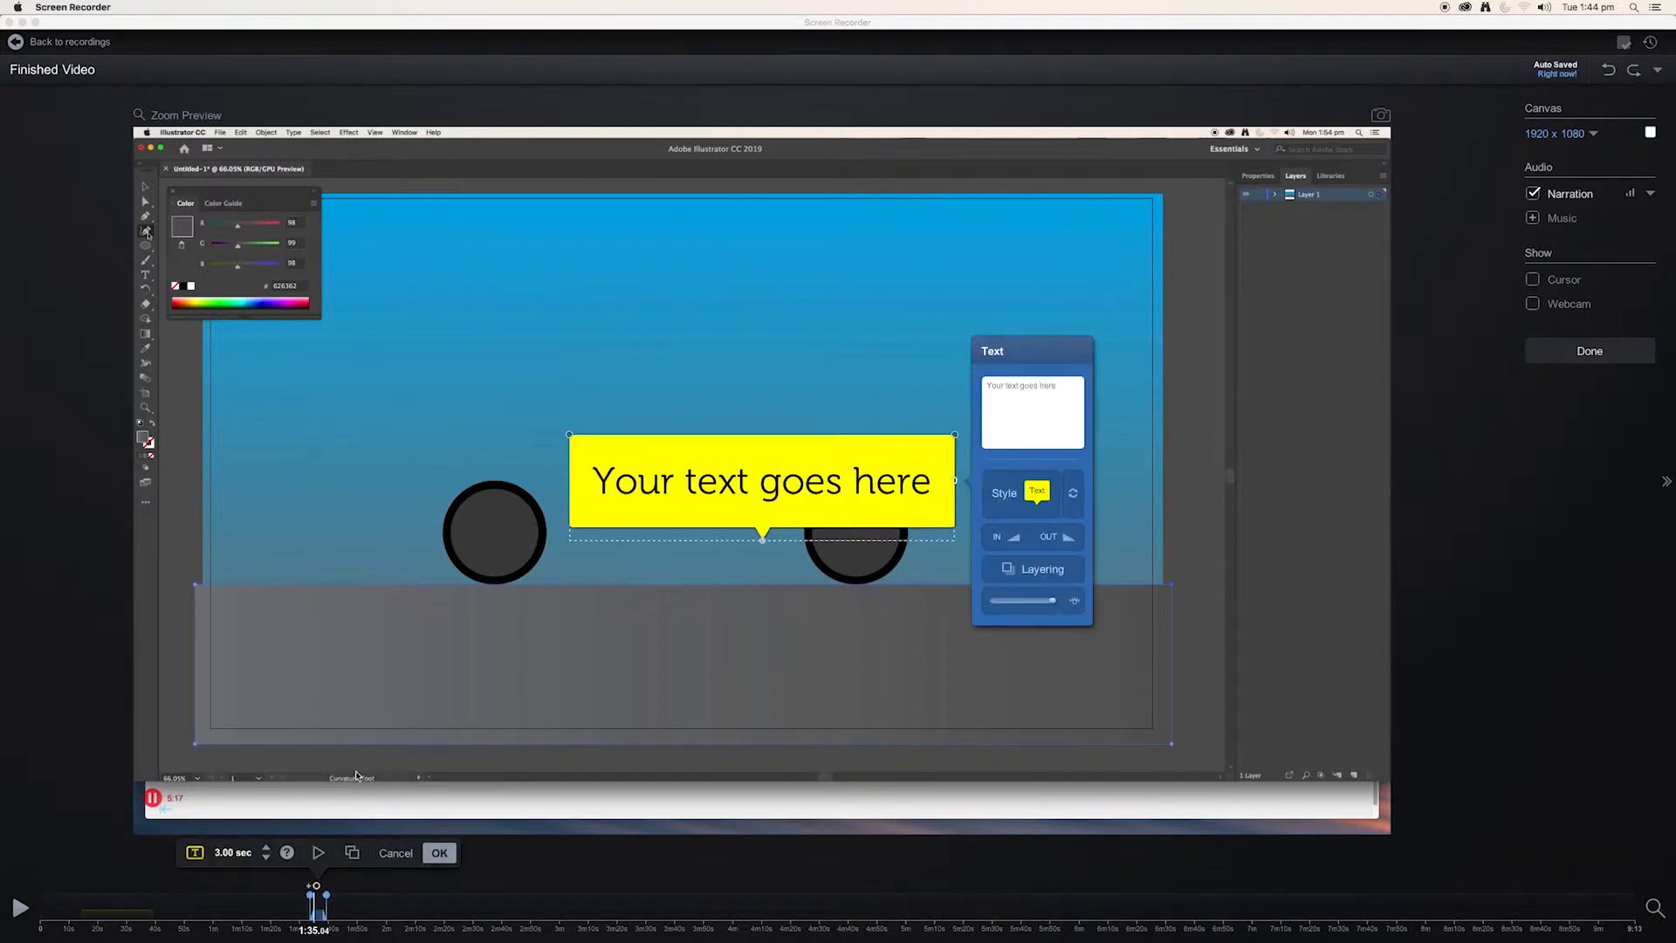
pyautogui.write('Use the "Pen Tool"')
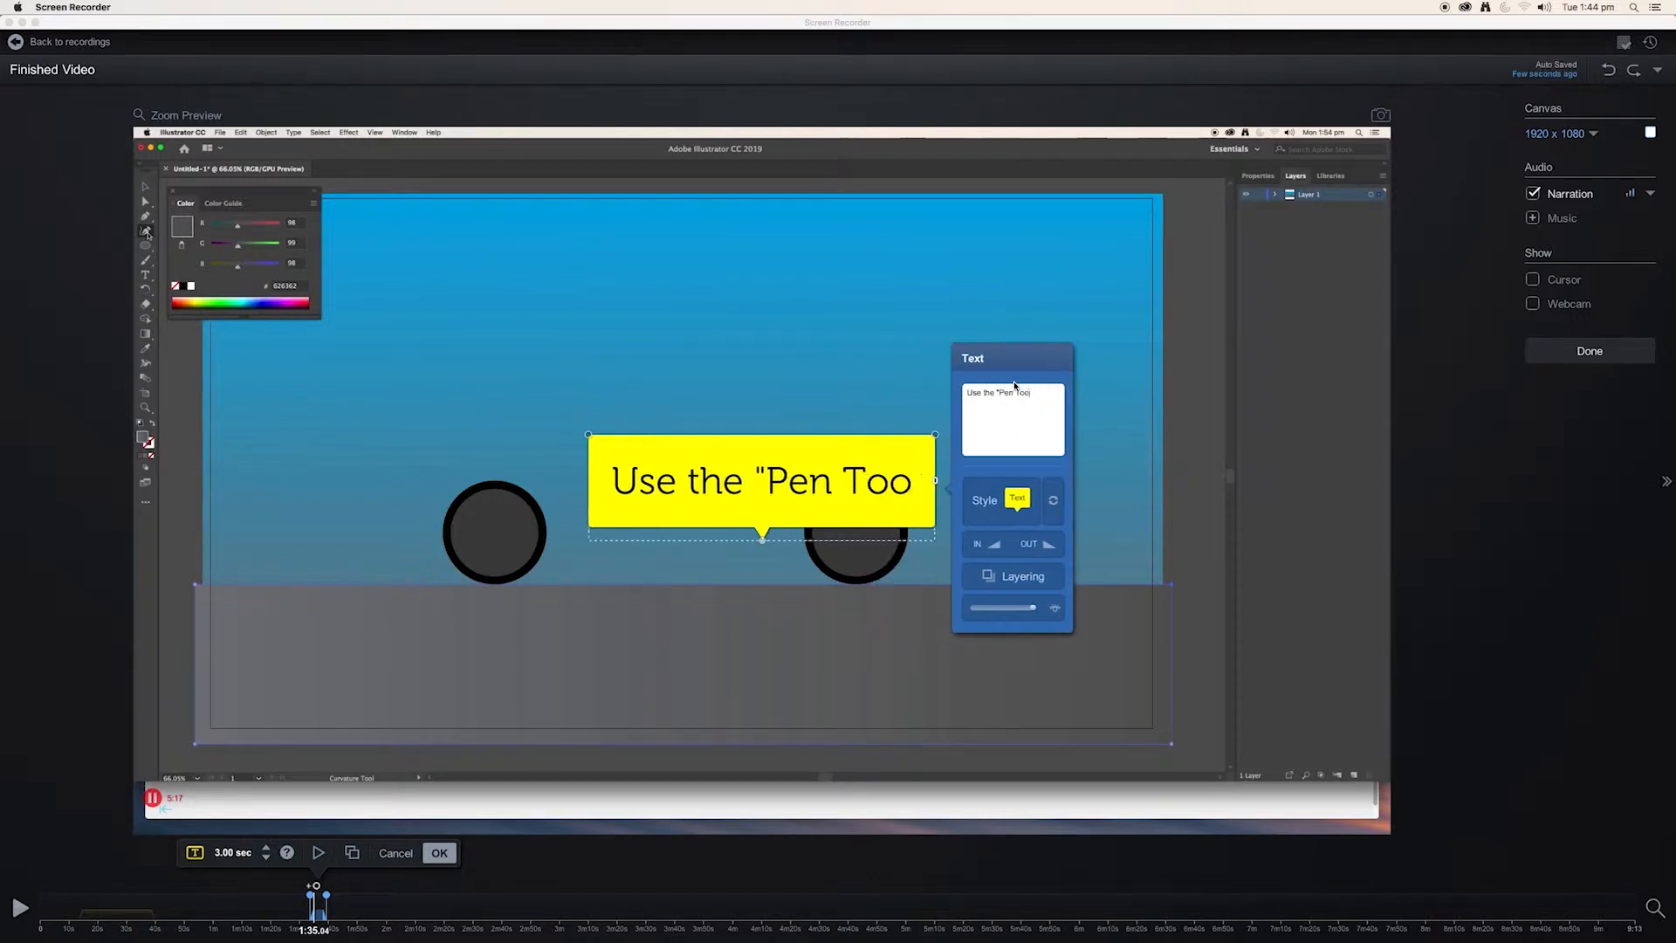
pyautogui.write(' to draw')
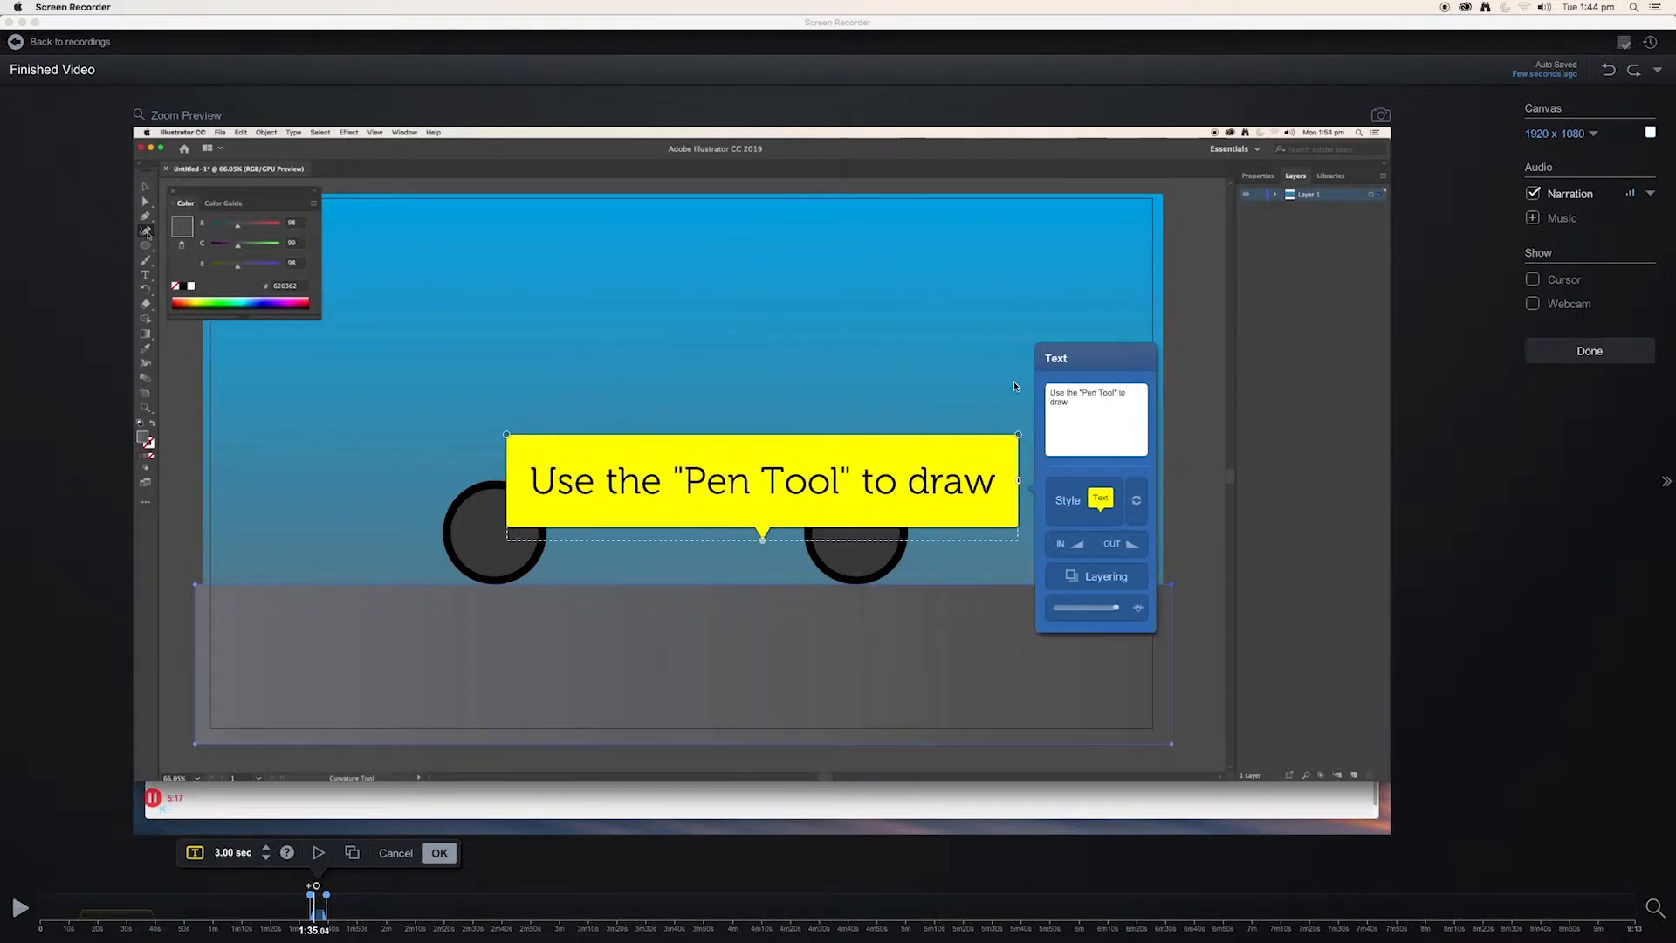
pyautogui.press('Return')
pyautogui.write('the shape of the car body')
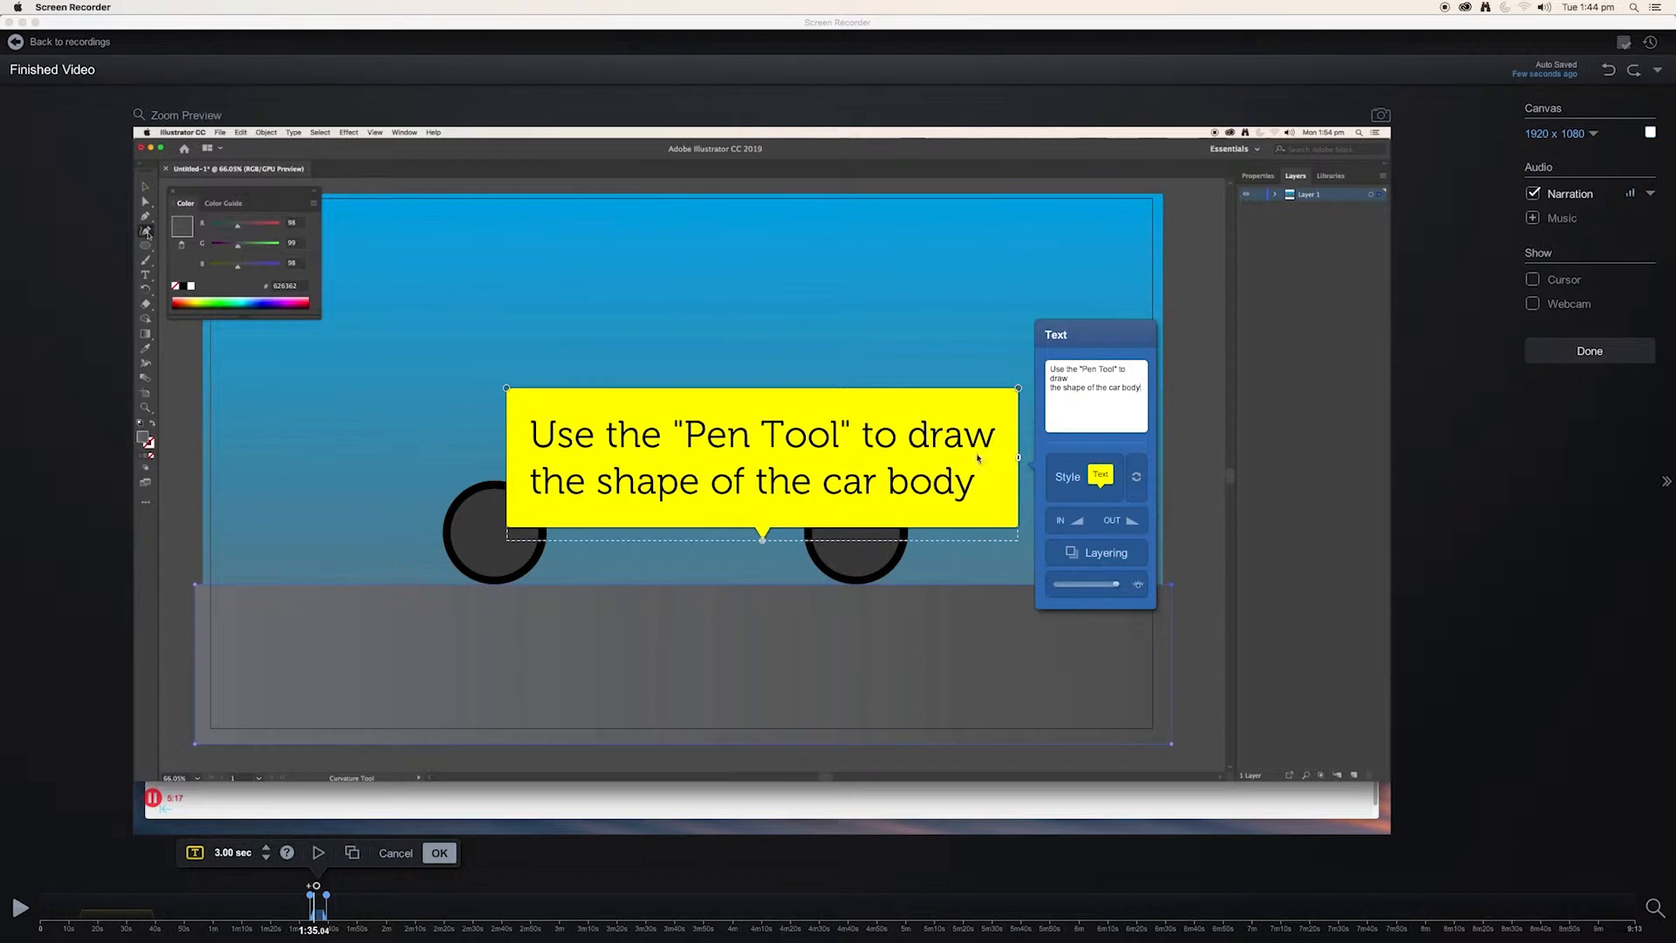
# Point the callout's tail at the Pen Tool in the toolbox and stretch the overlay's duration to 47.40 seconds.
pyautogui.moveTo(763, 541); pyautogui.dragTo(585, 521)
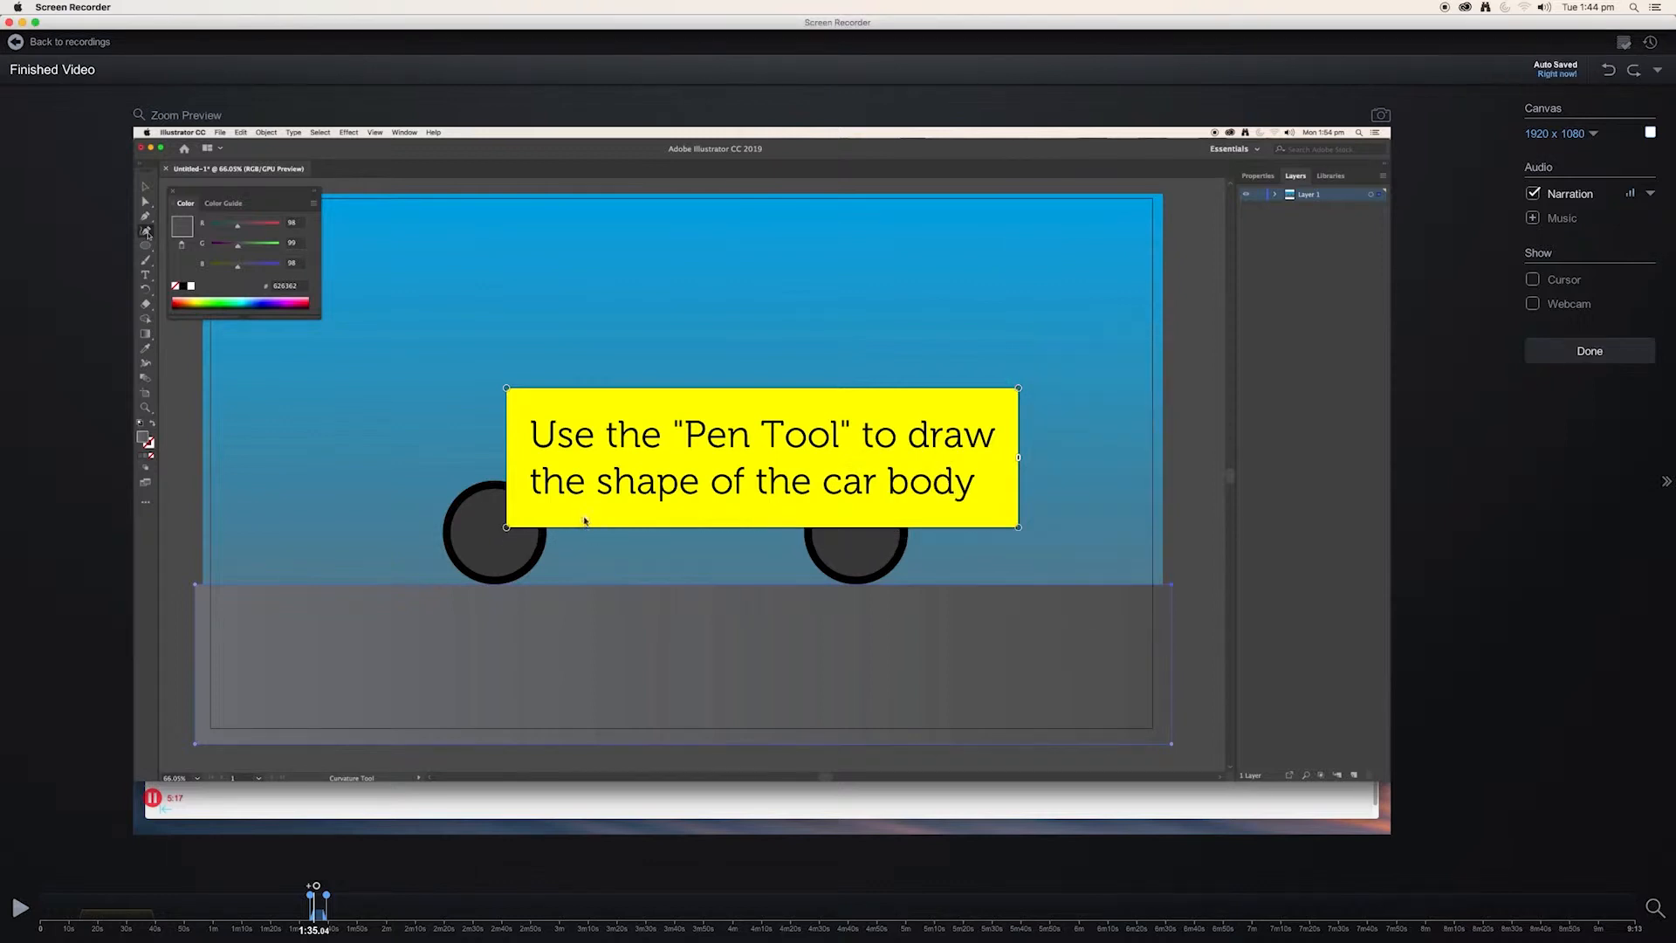
pyautogui.moveTo(525, 462)
pyautogui.mouseDown()
pyautogui.moveTo(439, 400)
pyautogui.moveTo(322, 261)
pyautogui.moveTo(169, 220)
pyautogui.mouseUp()
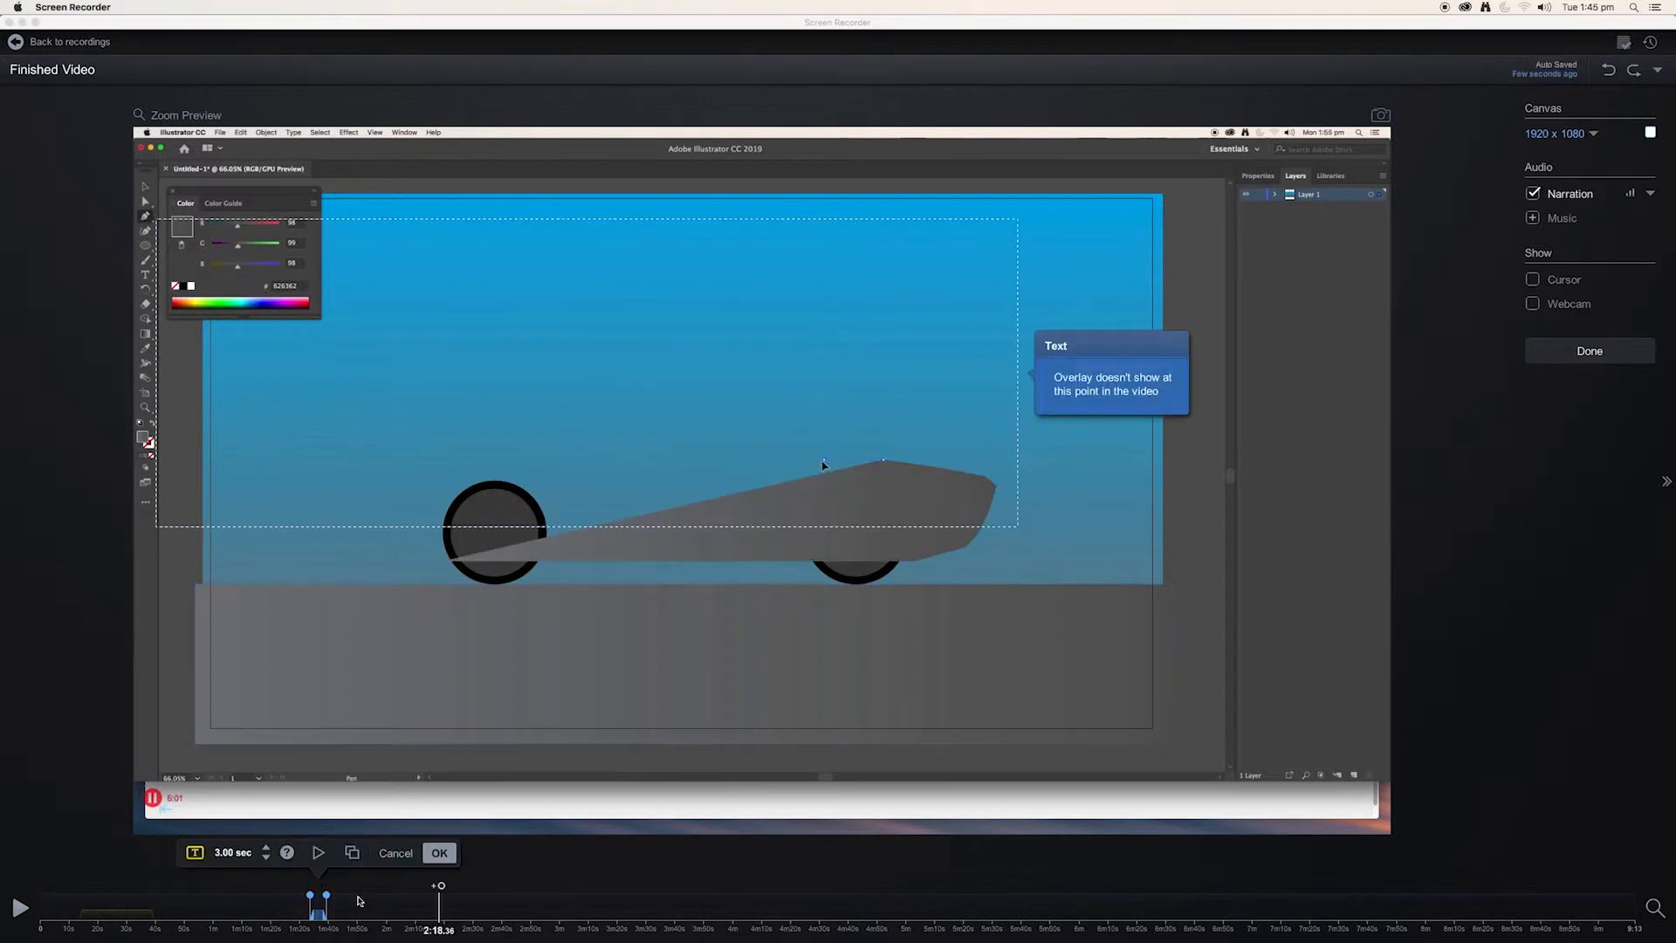
pyautogui.moveTo(327, 899)
pyautogui.mouseDown()
pyautogui.moveTo(443, 914)
pyautogui.moveTo(438, 899)
pyautogui.moveTo(321, 898)
pyautogui.mouseUp()
pyautogui.moveTo(311, 897); pyautogui.dragTo(281, 900)
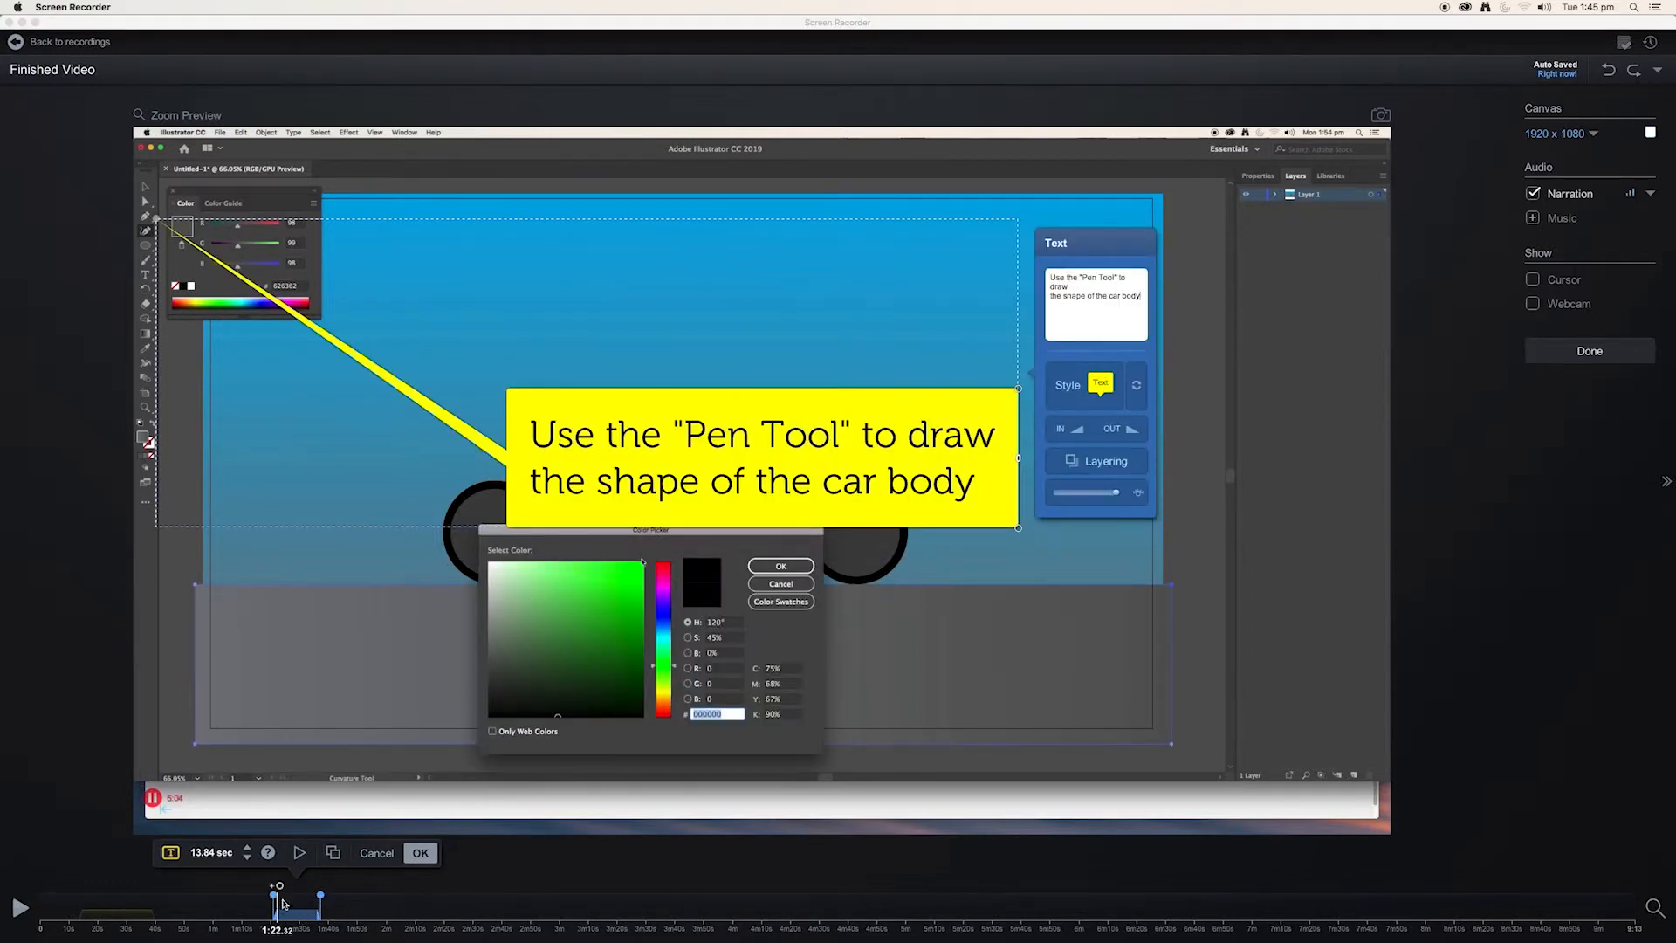
pyautogui.moveTo(321, 899); pyautogui.dragTo(414, 896)
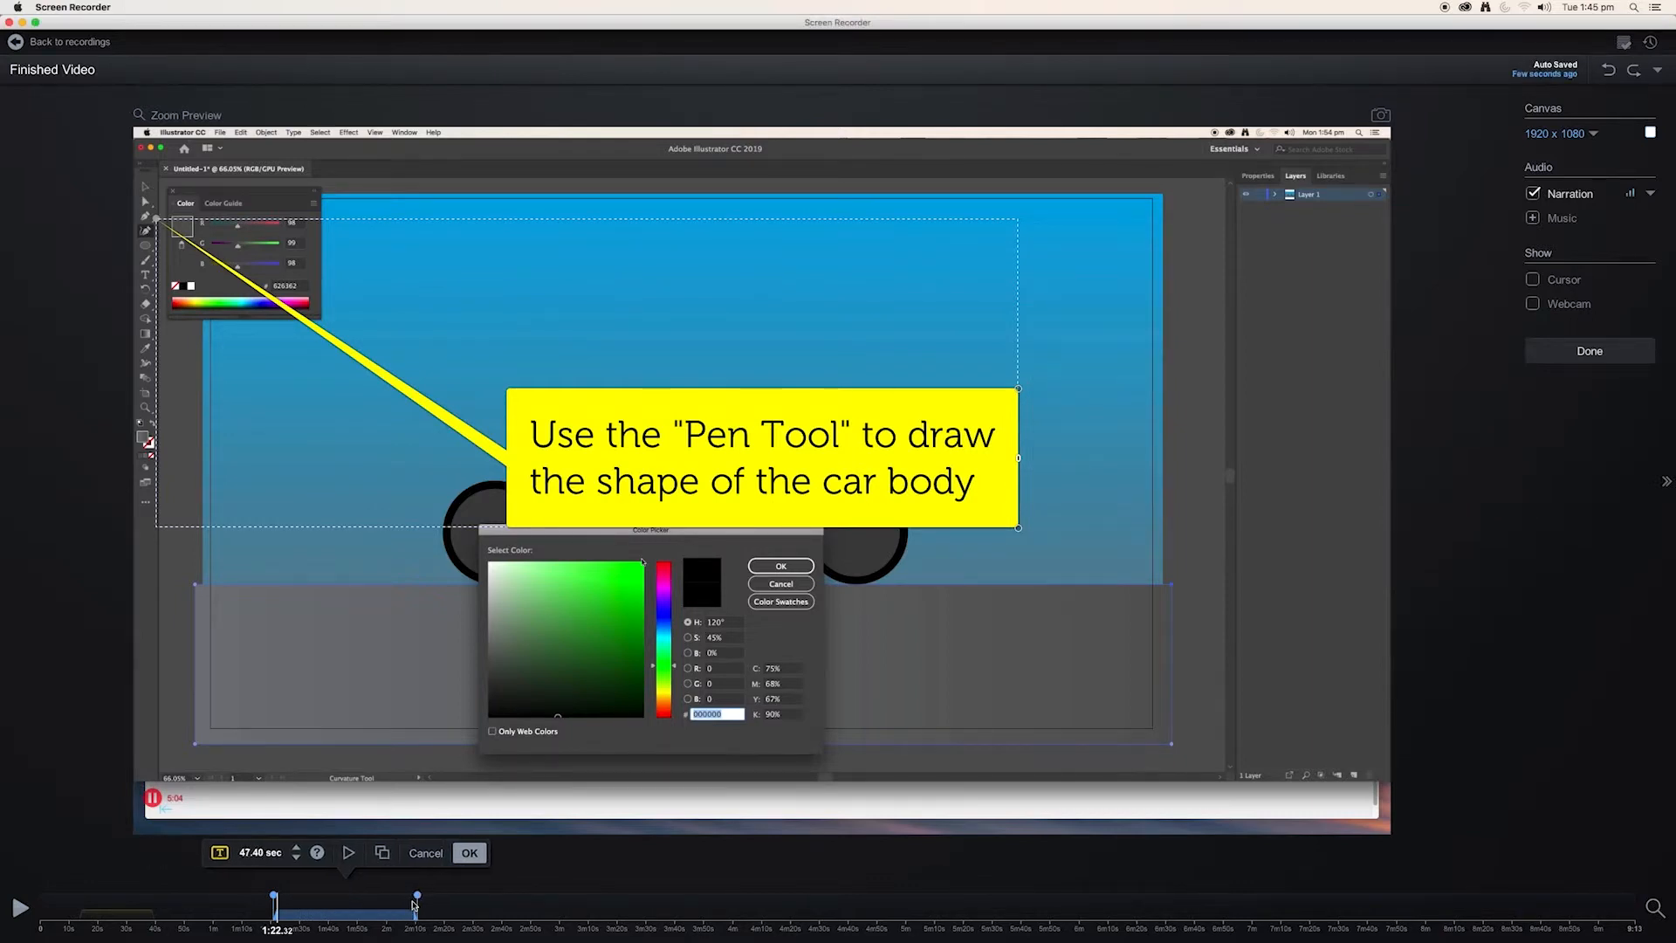
# Move the car body callout's box beside the Color panel and accept the overlay with a duration of 1:34.60 min.
pyautogui.moveTo(277, 910)
pyautogui.mouseDown()
pyautogui.moveTo(255, 909)
pyautogui.moveTo(284, 911)
pyautogui.mouseUp()
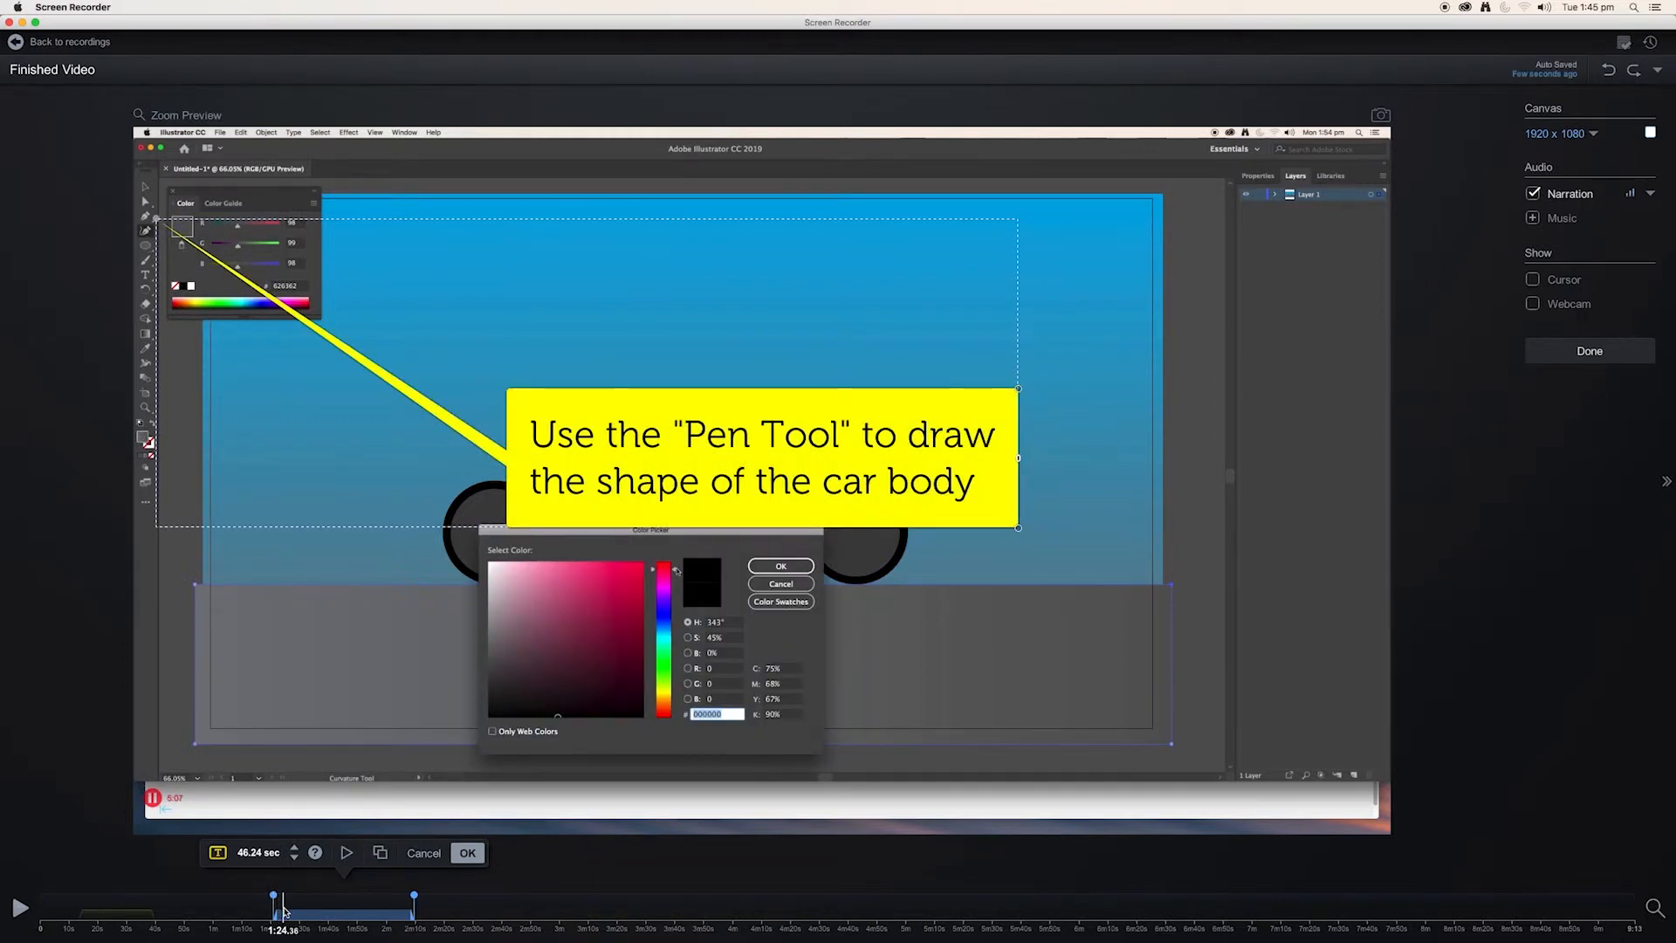
pyautogui.moveTo(756, 439); pyautogui.dragTo(565, 230)
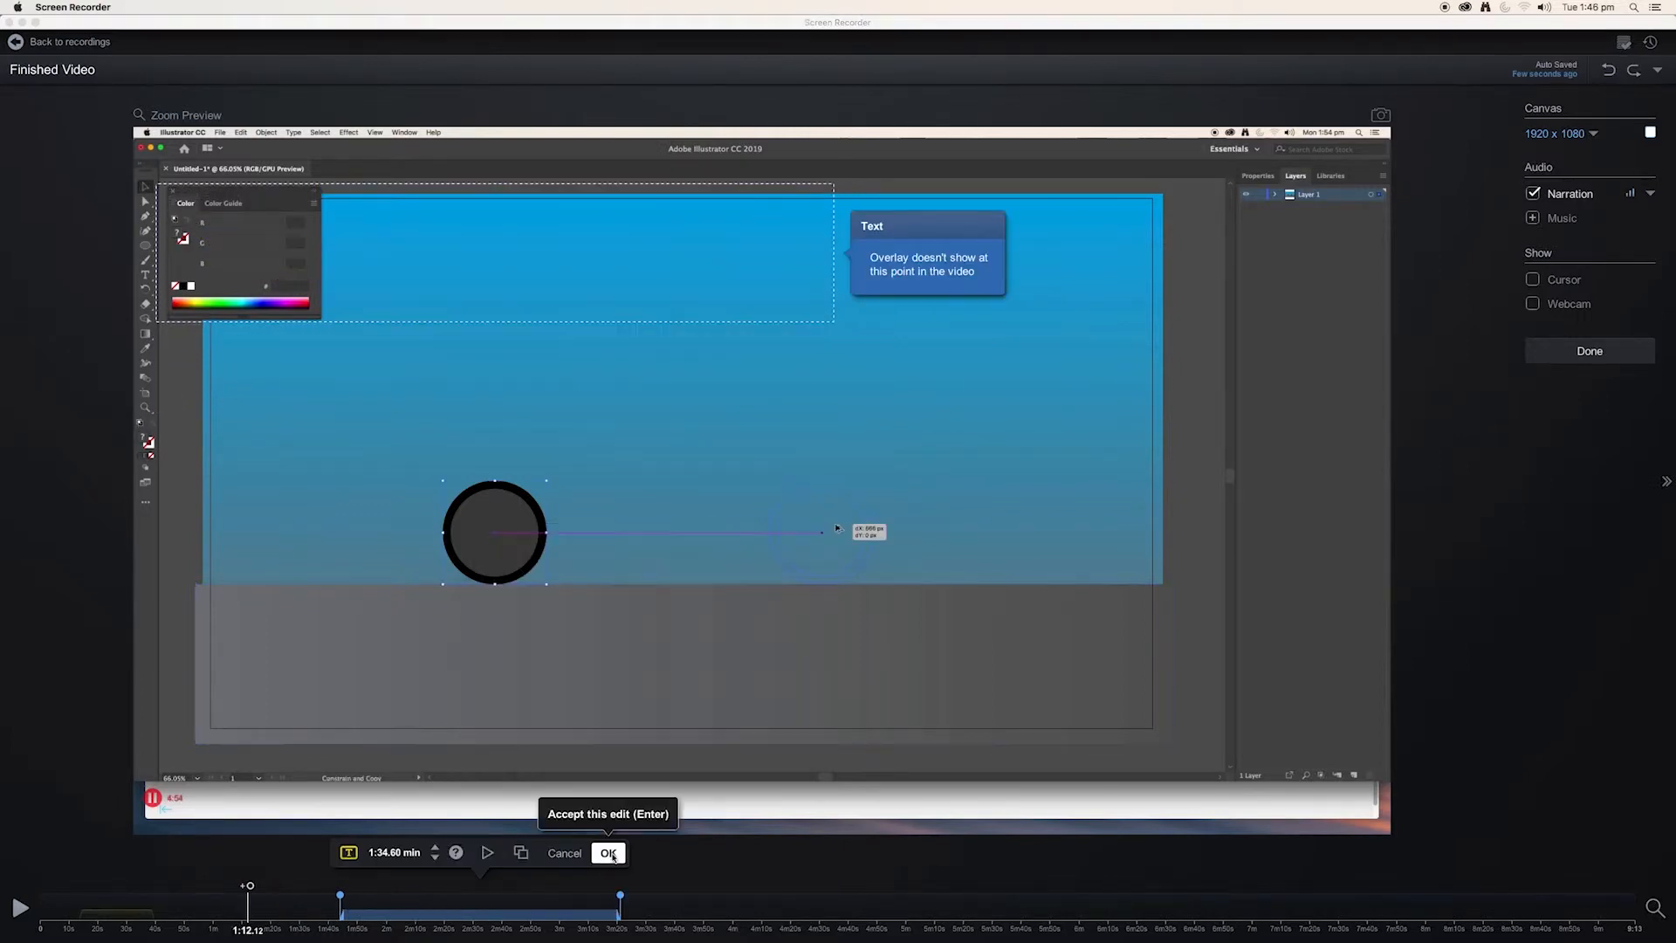
pyautogui.click(609, 854)
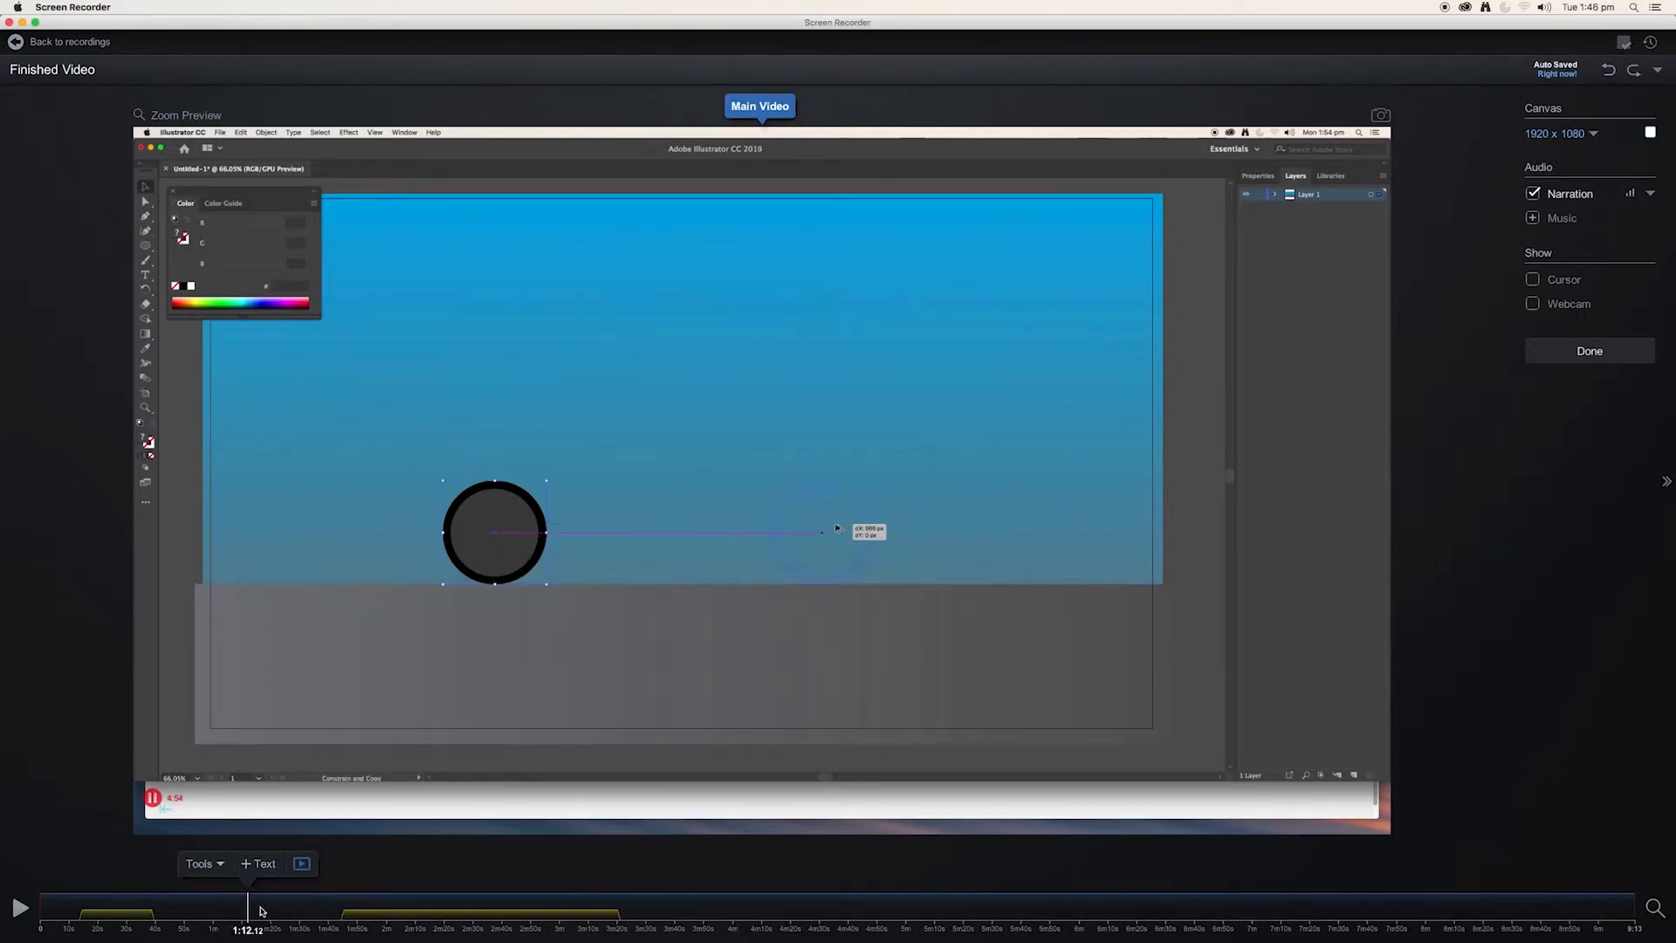
# Add circle tool.png from the IMAGE OVERLAYS folder as an image overlay at 0:14.72.
pyautogui.moveTo(247, 911); pyautogui.dragTo(81, 916)
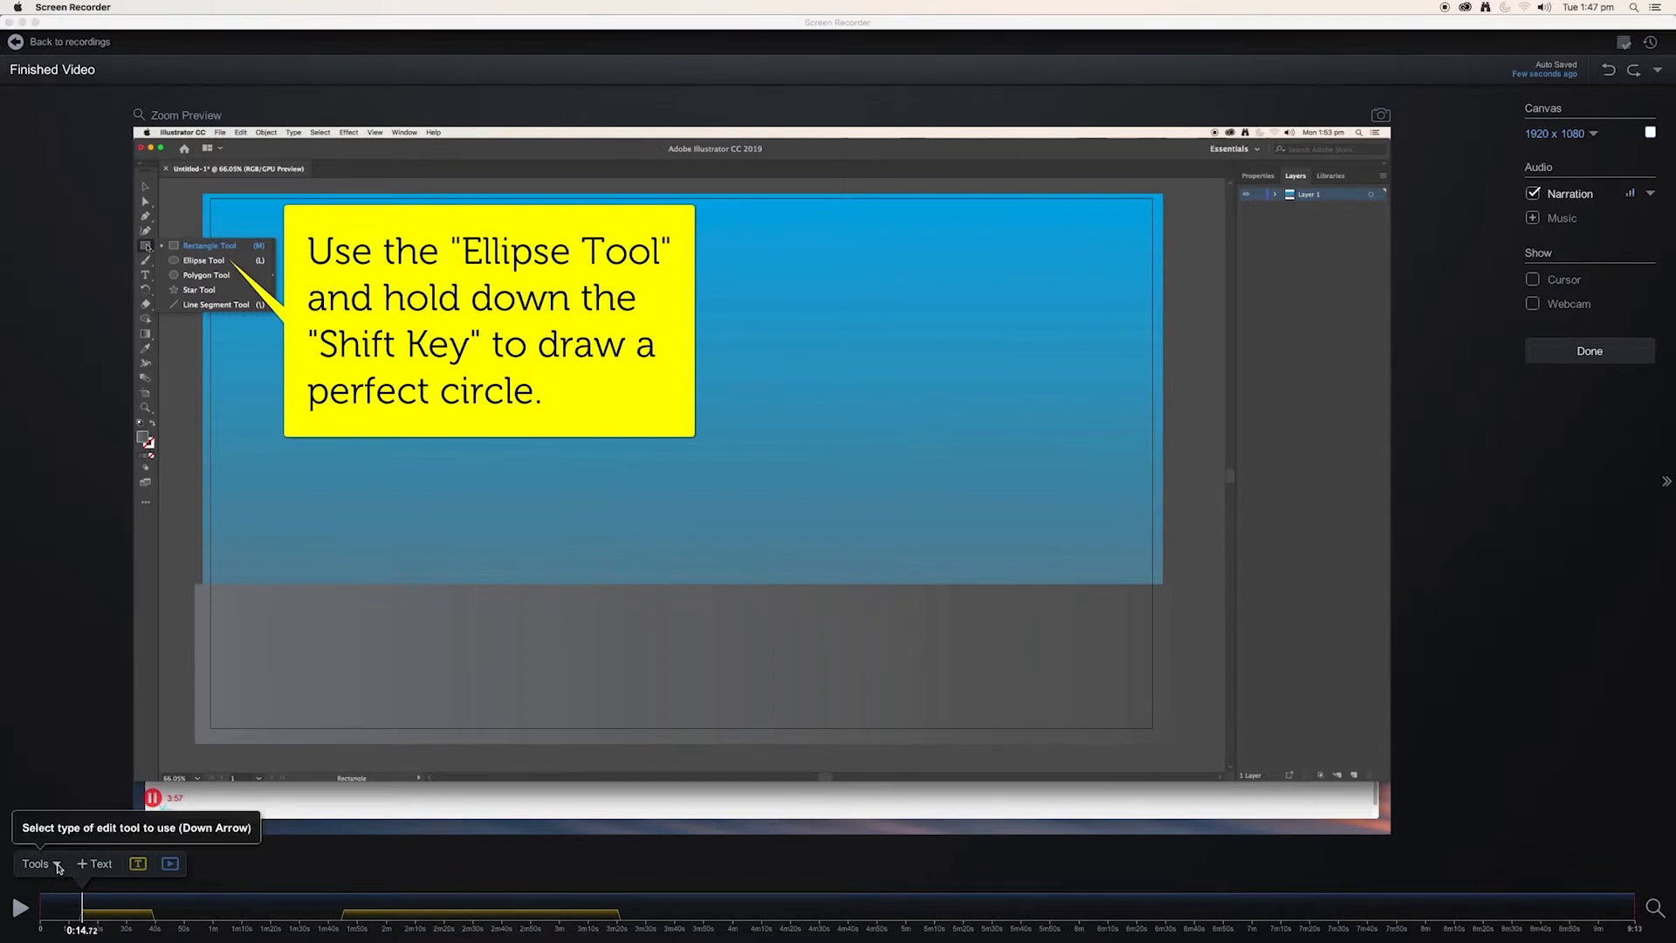
pyautogui.click(58, 867)
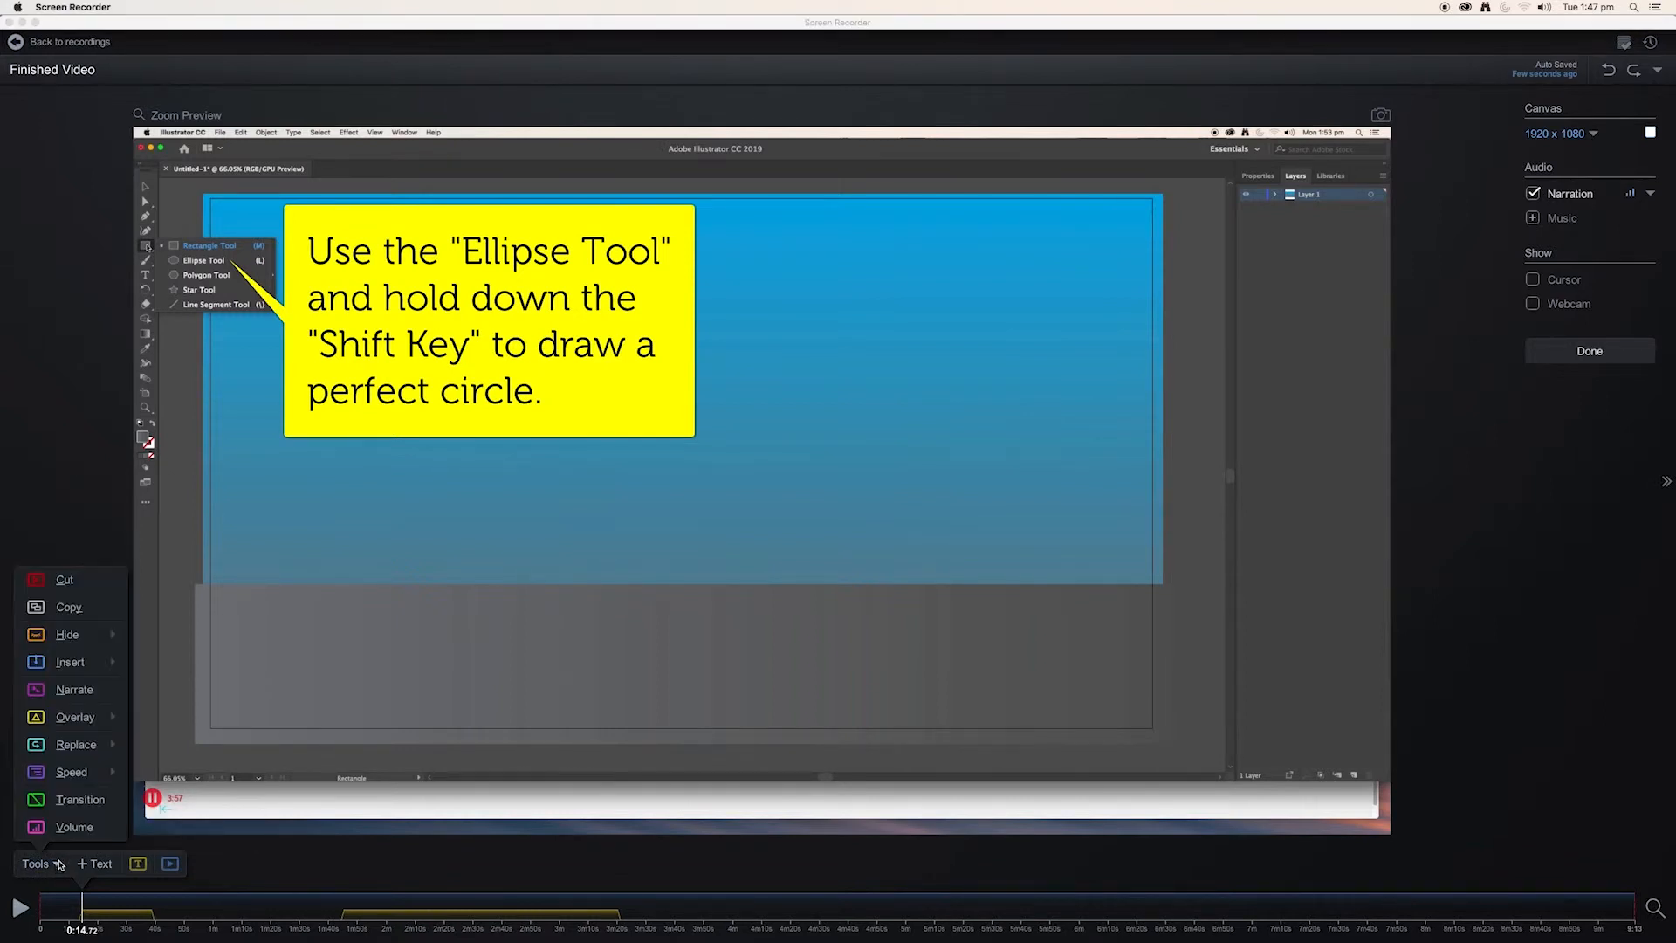
pyautogui.moveTo(87, 721)
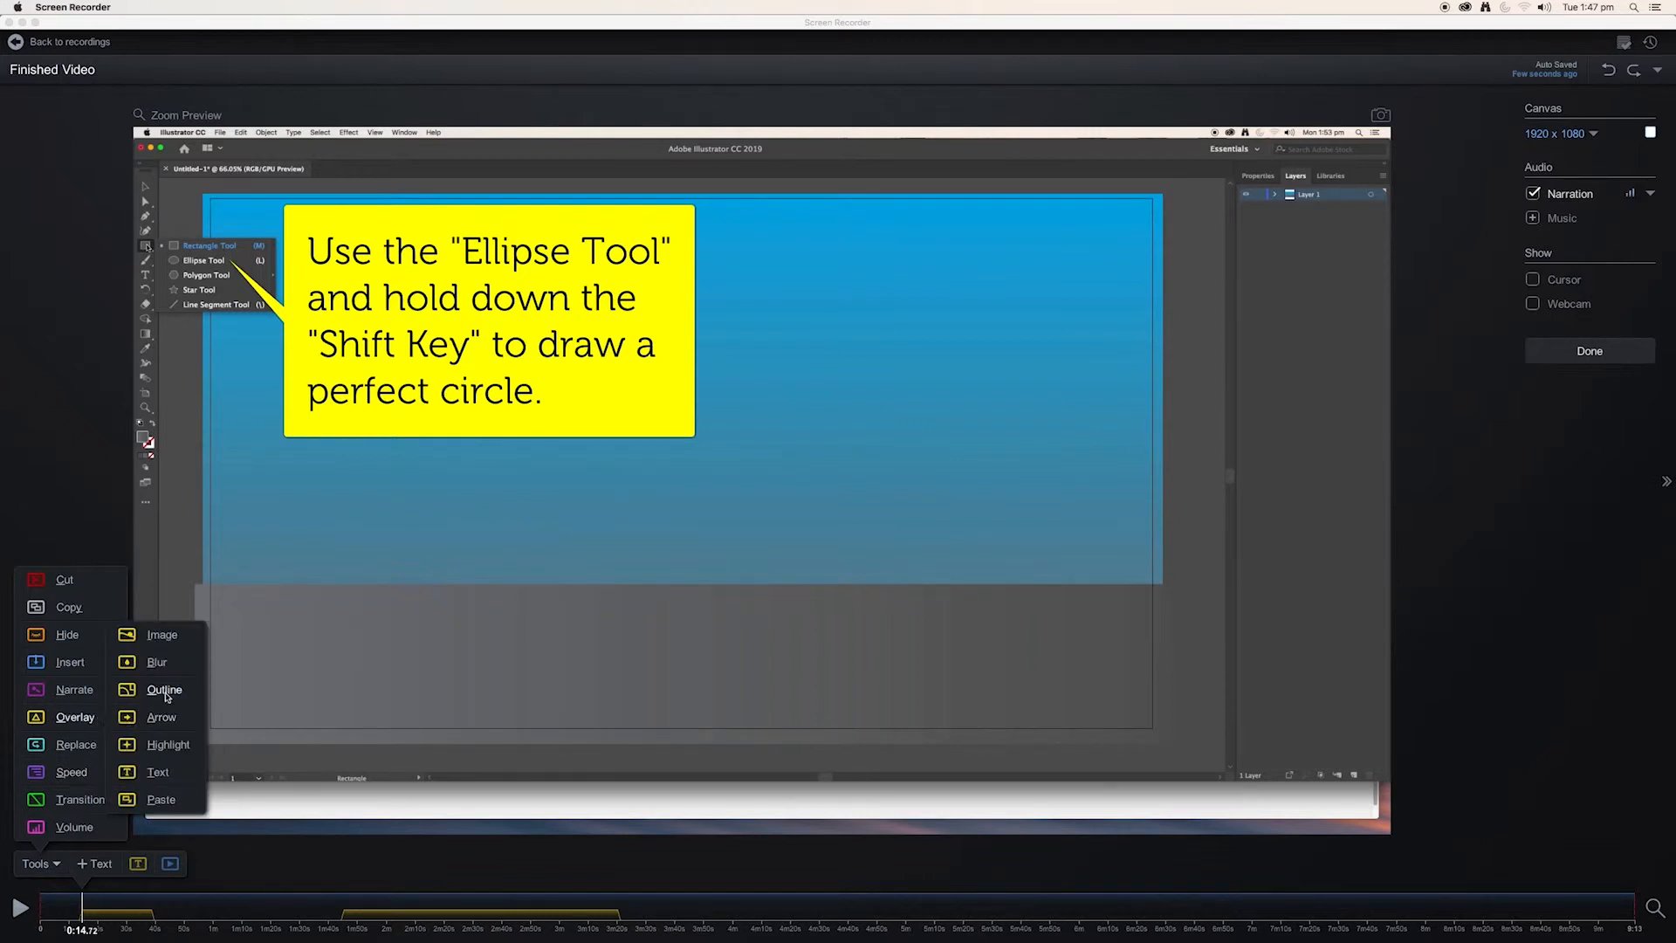
pyautogui.click(162, 636)
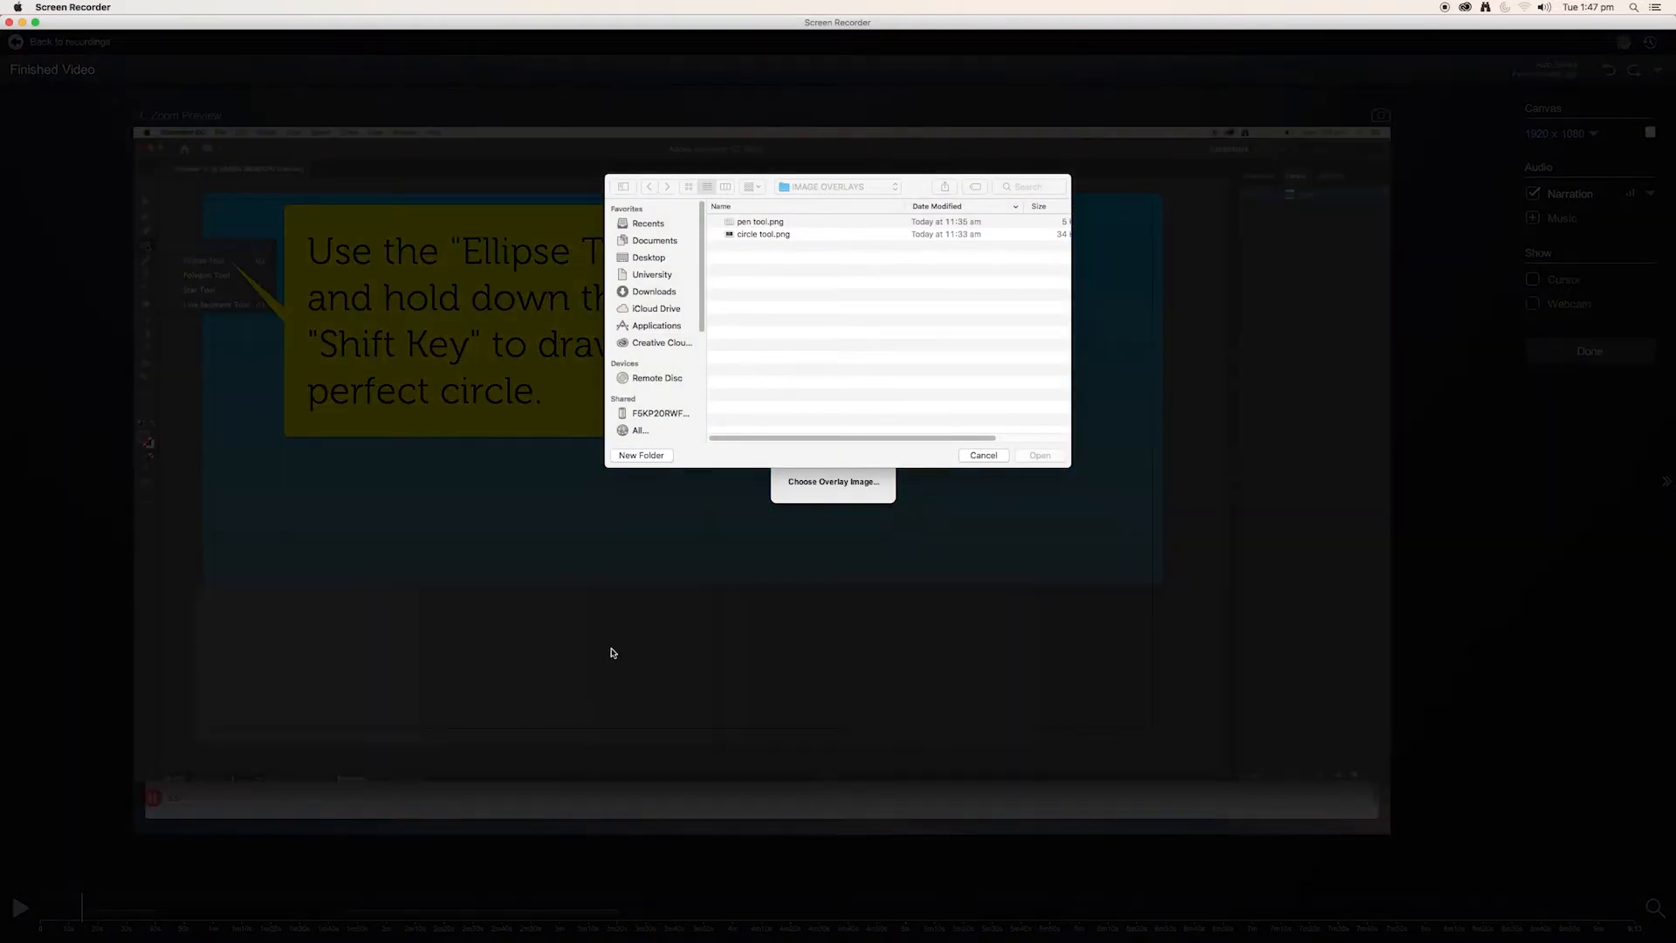
pyautogui.click(759, 236)
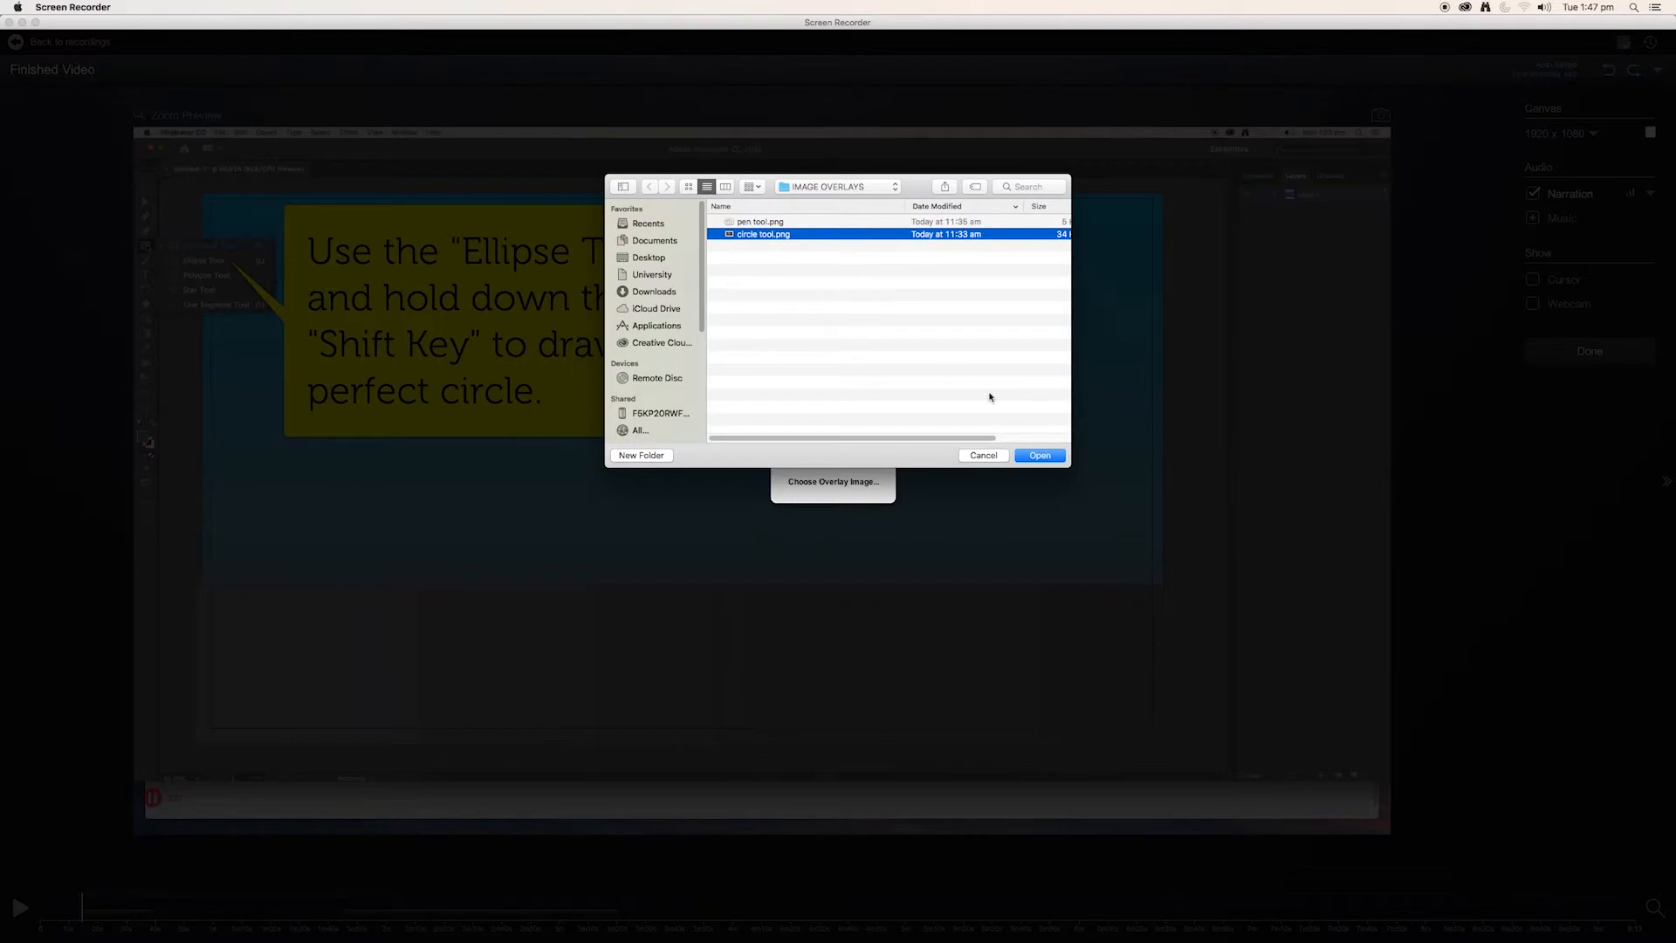
pyautogui.click(1041, 456)
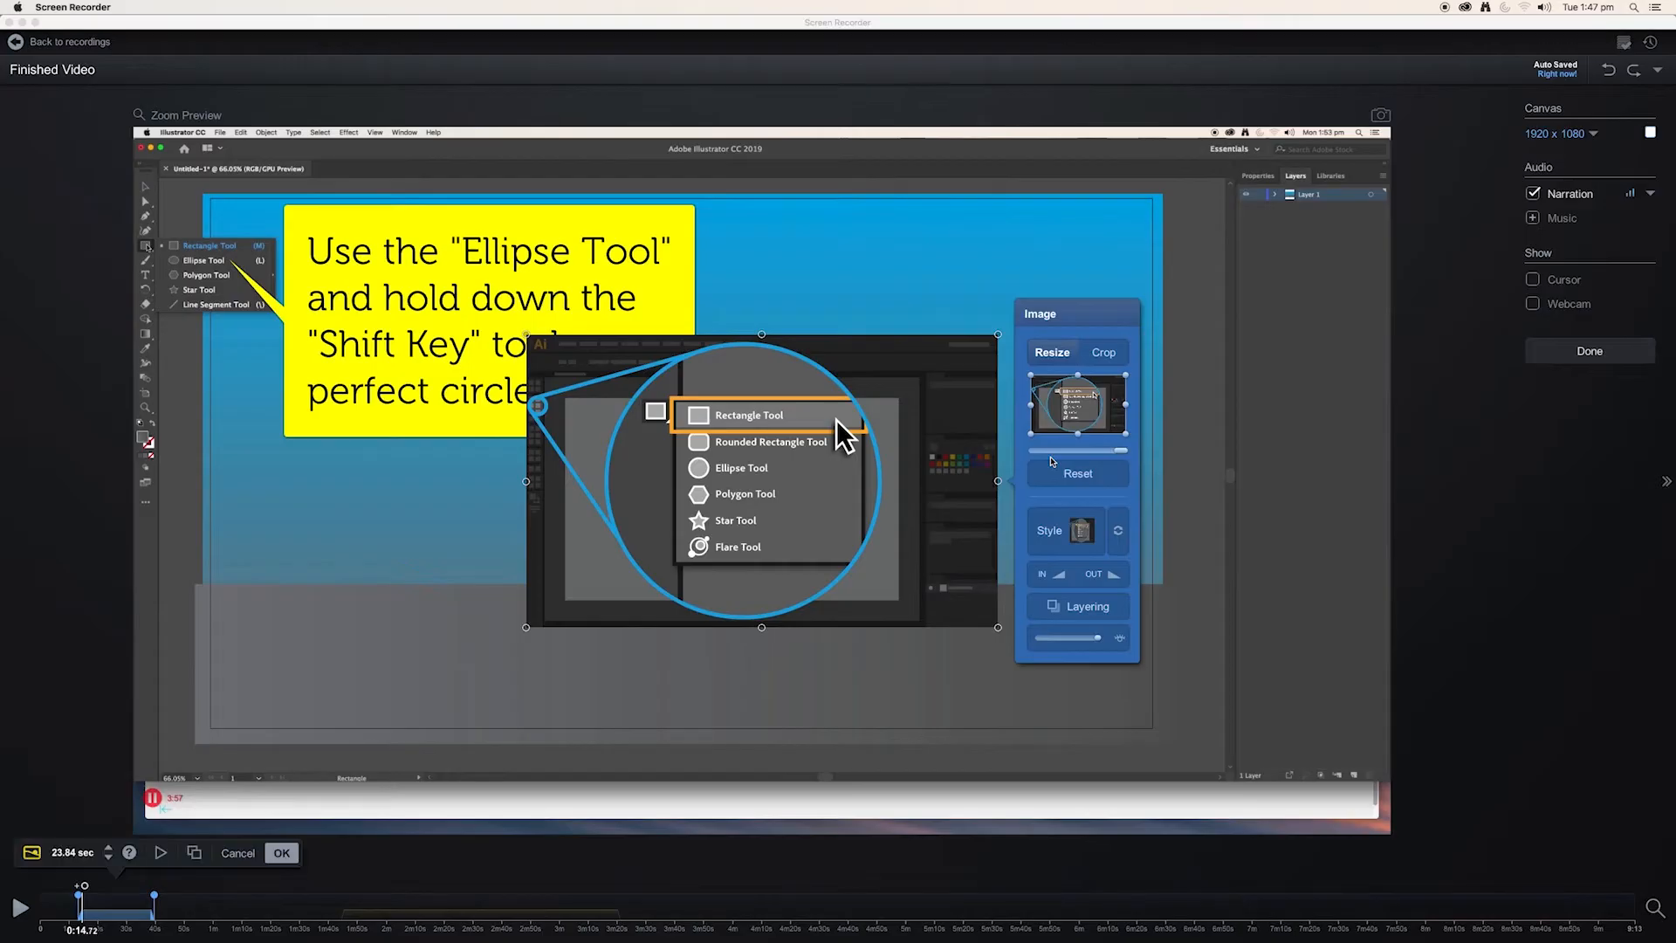
# Shrink the image to the callout's height, place it directly beside the callout, and accept it with a 23.84-second duration.
pyautogui.moveTo(527, 626); pyautogui.dragTo(730, 404)
pyautogui.moveTo(1057, 430); pyautogui.dragTo(1073, 440)
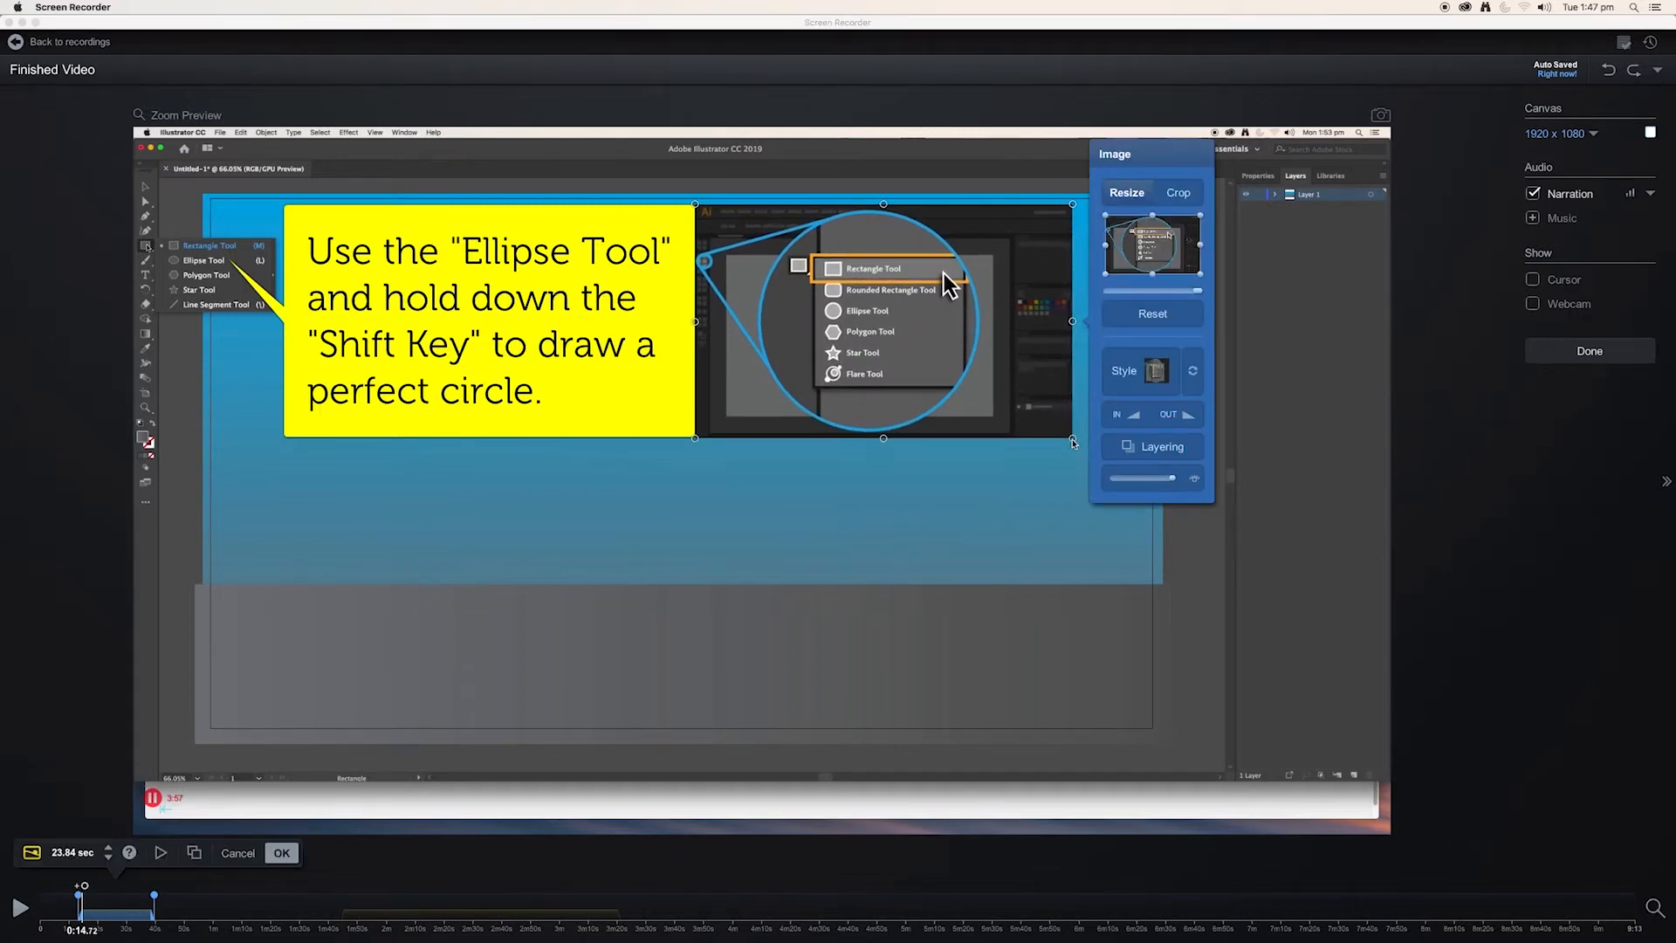
pyautogui.moveTo(155, 899); pyautogui.dragTo(141, 900)
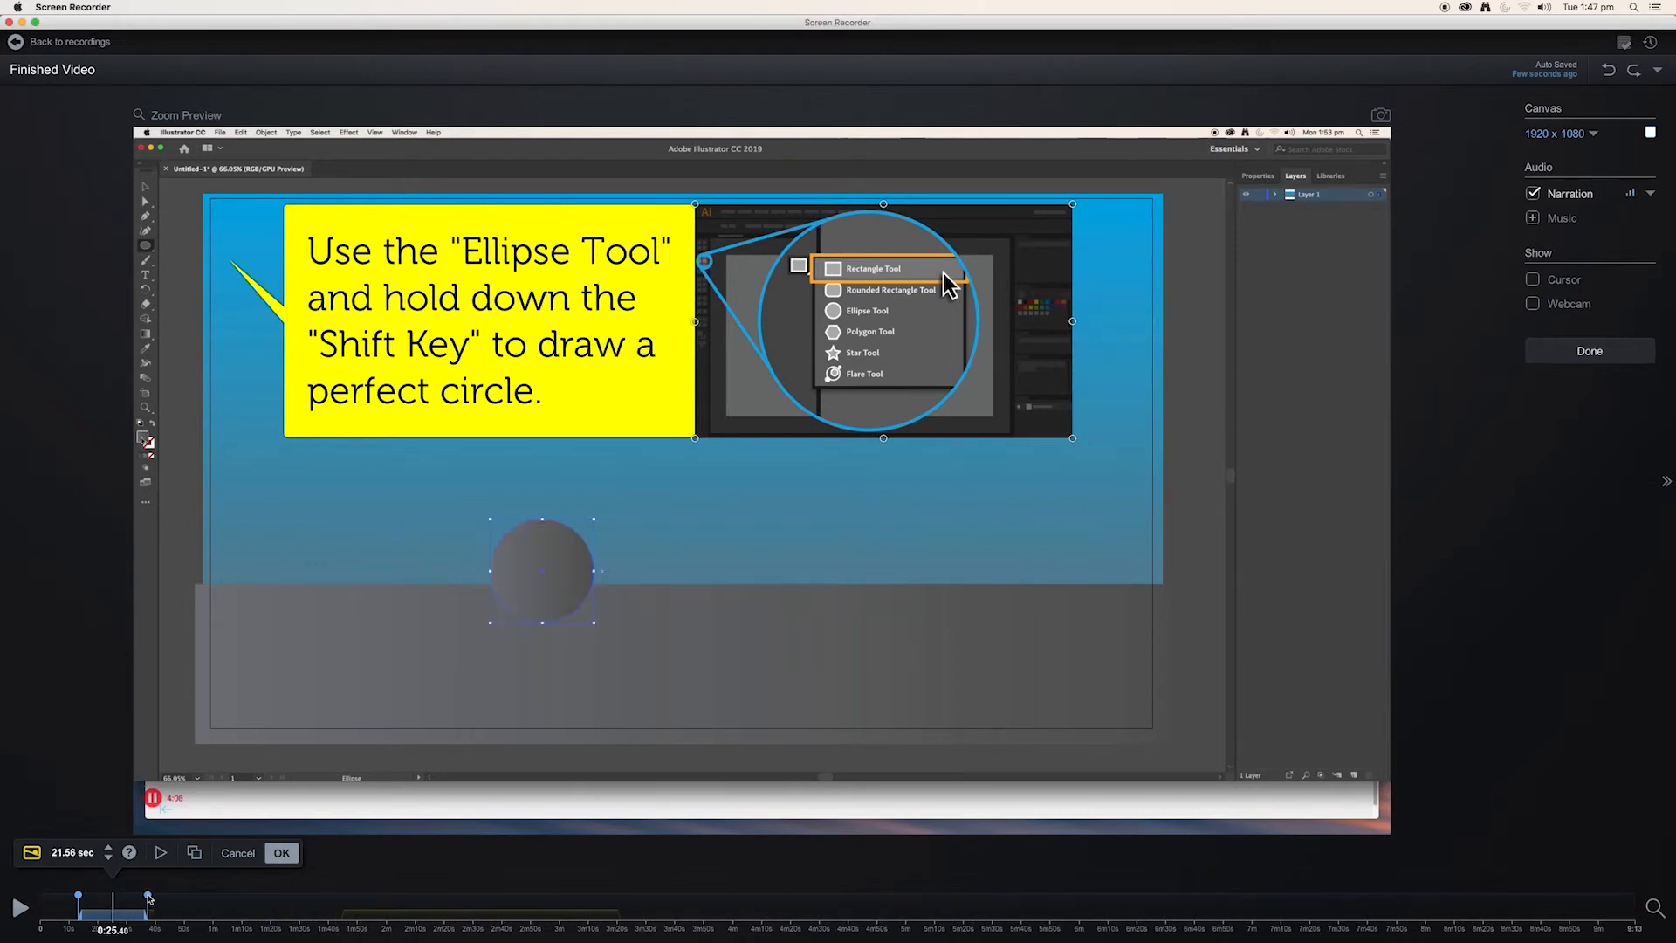
pyautogui.click(154, 899)
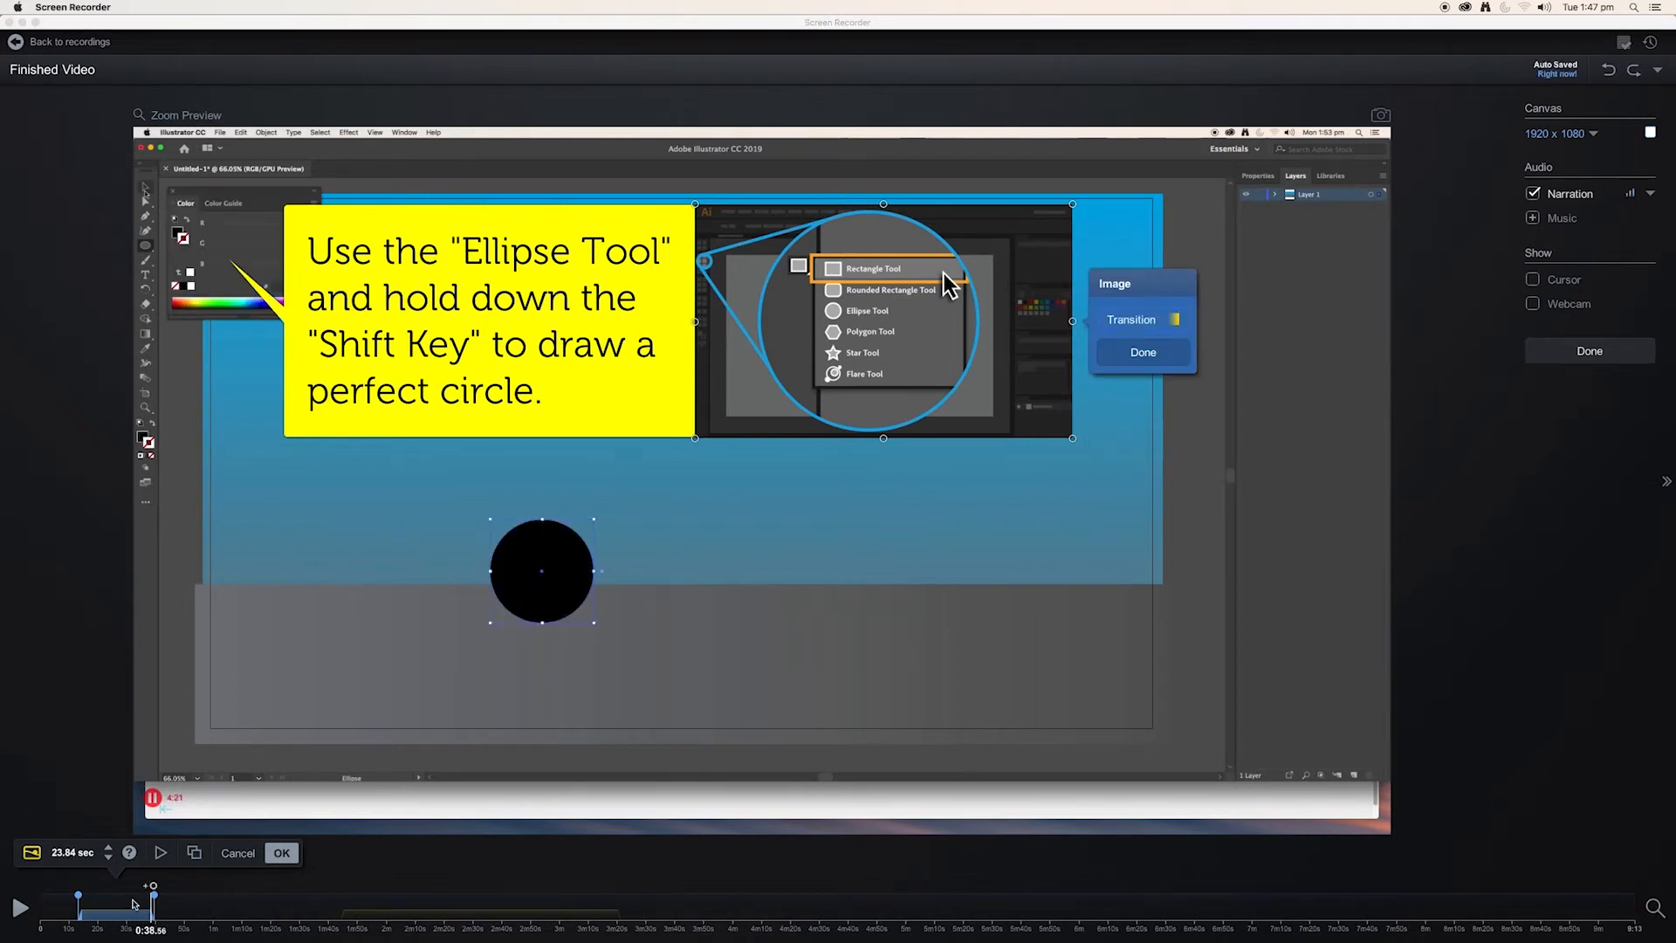
pyautogui.click(125, 908)
pyautogui.moveTo(125, 908); pyautogui.dragTo(53, 907)
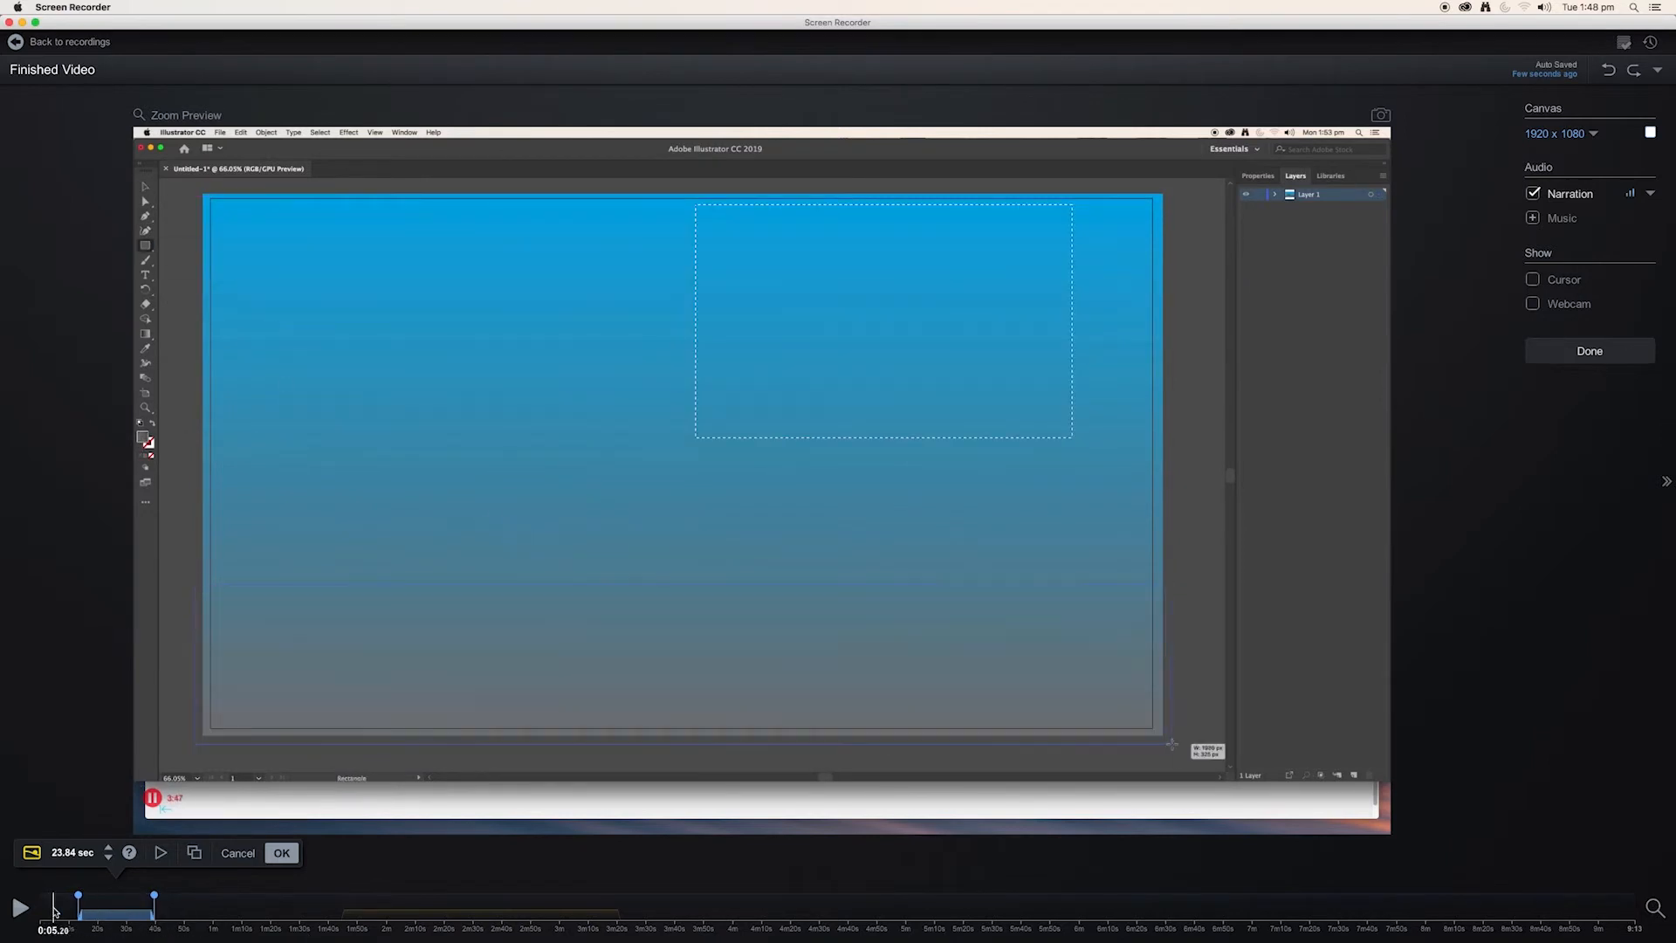
pyautogui.click(282, 855)
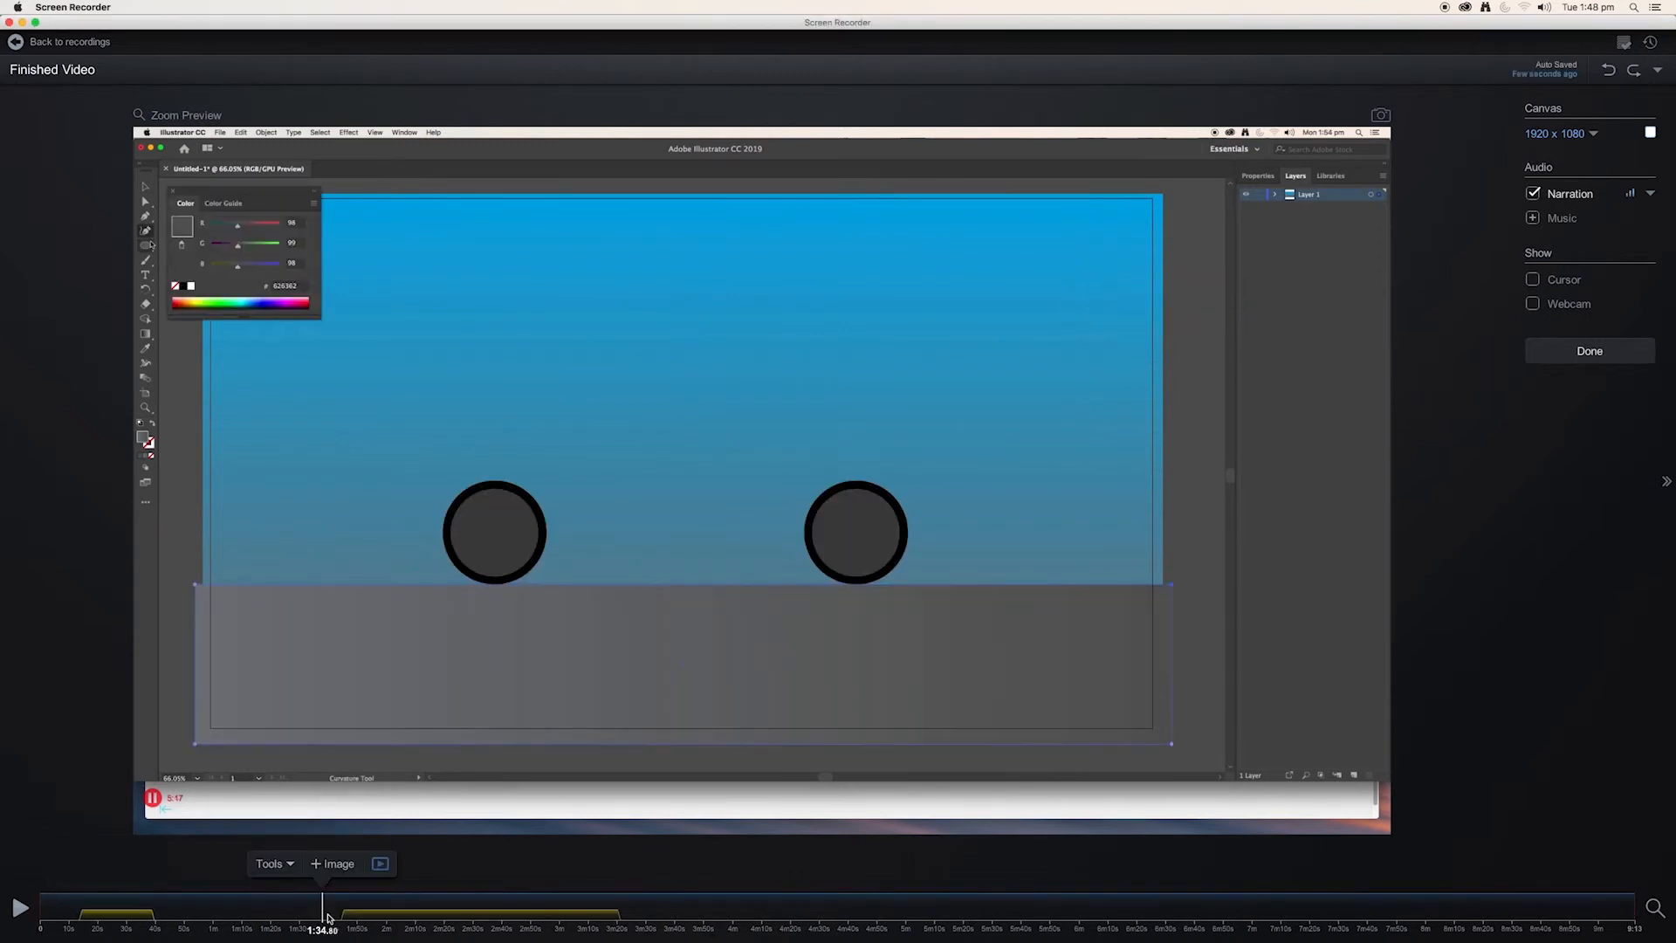
# Add pen tool.png from the IMAGE OVERLAYS folder as an image overlay at 1:45.44.
pyautogui.click(295, 864)
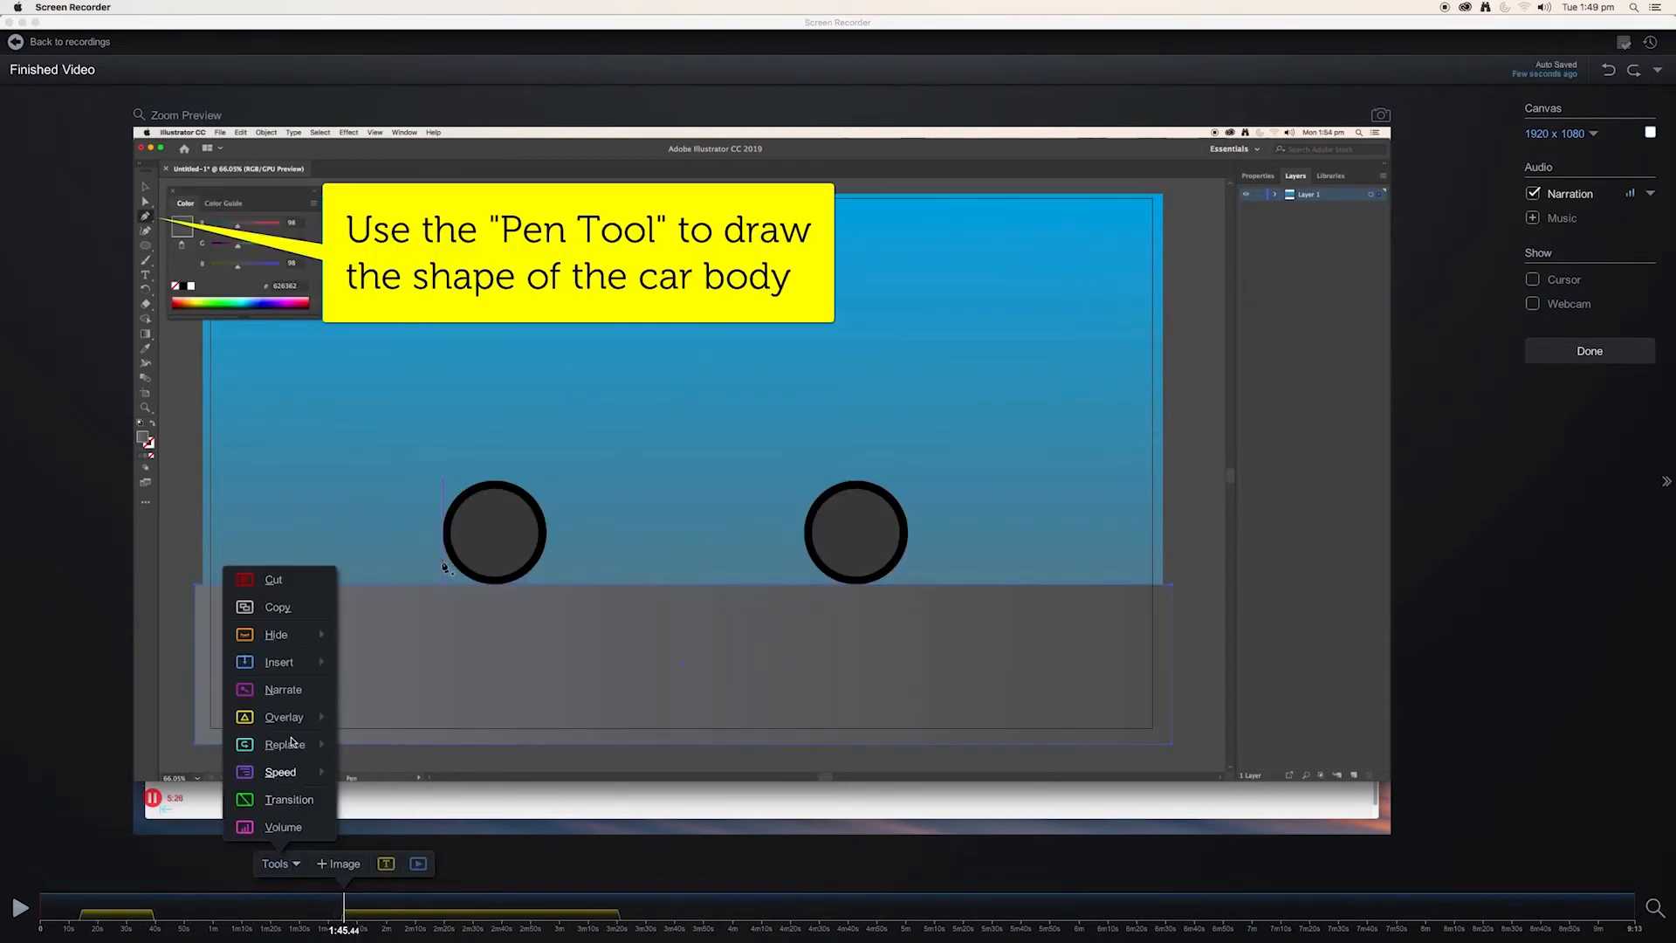
pyautogui.moveTo(295, 726)
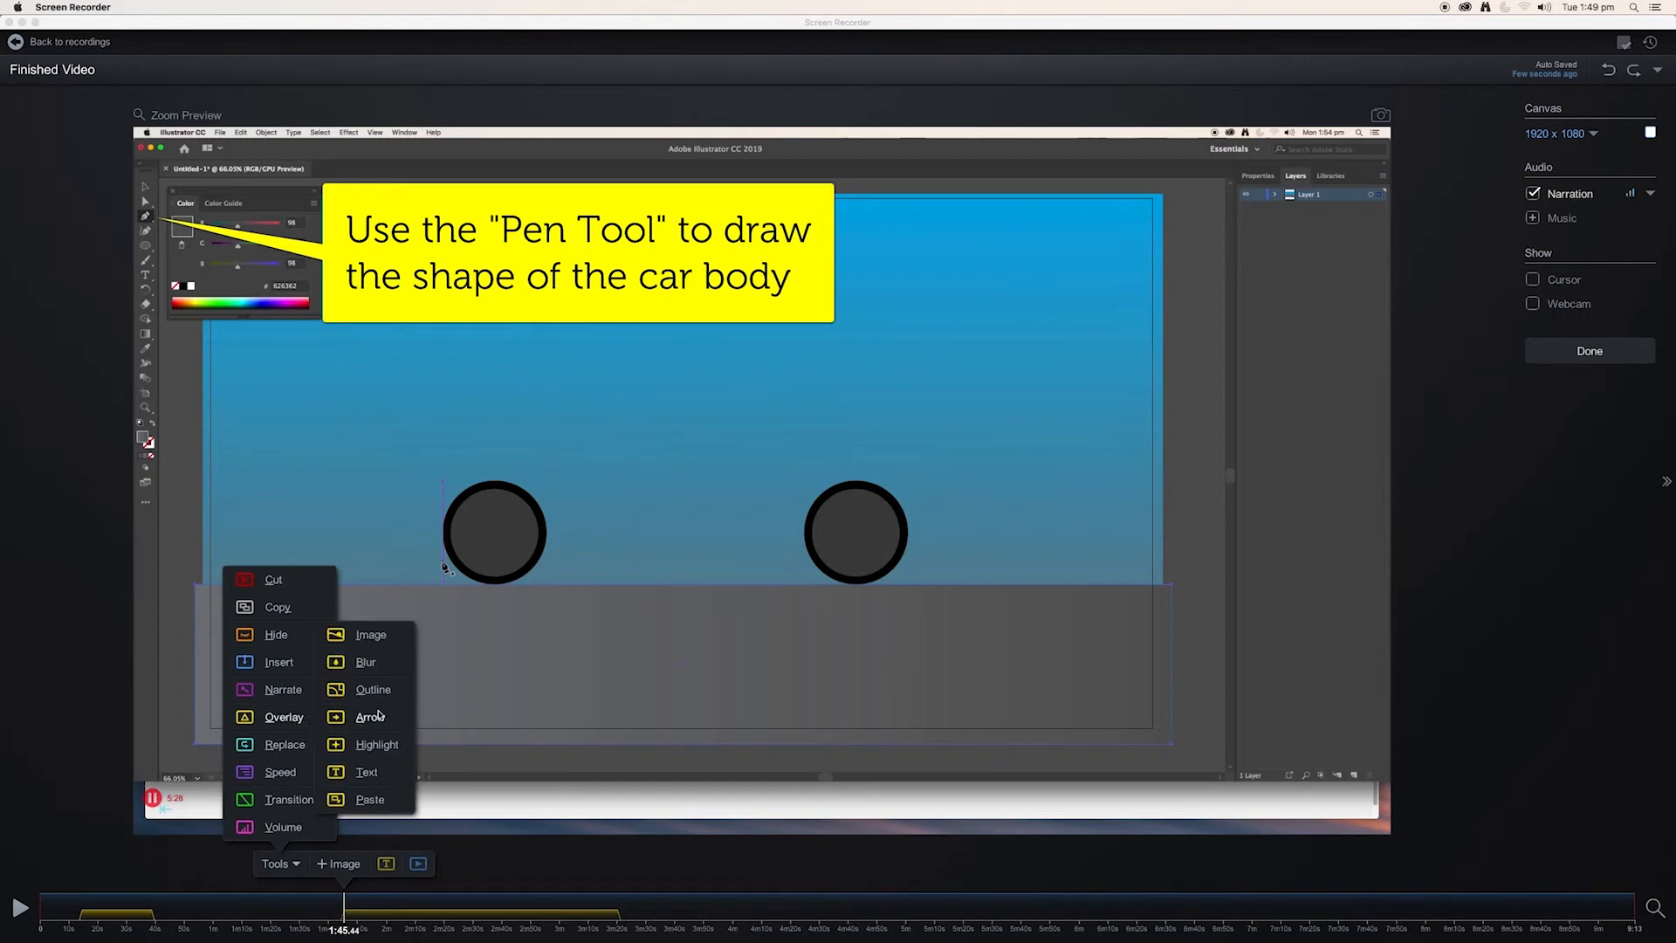
pyautogui.click(371, 636)
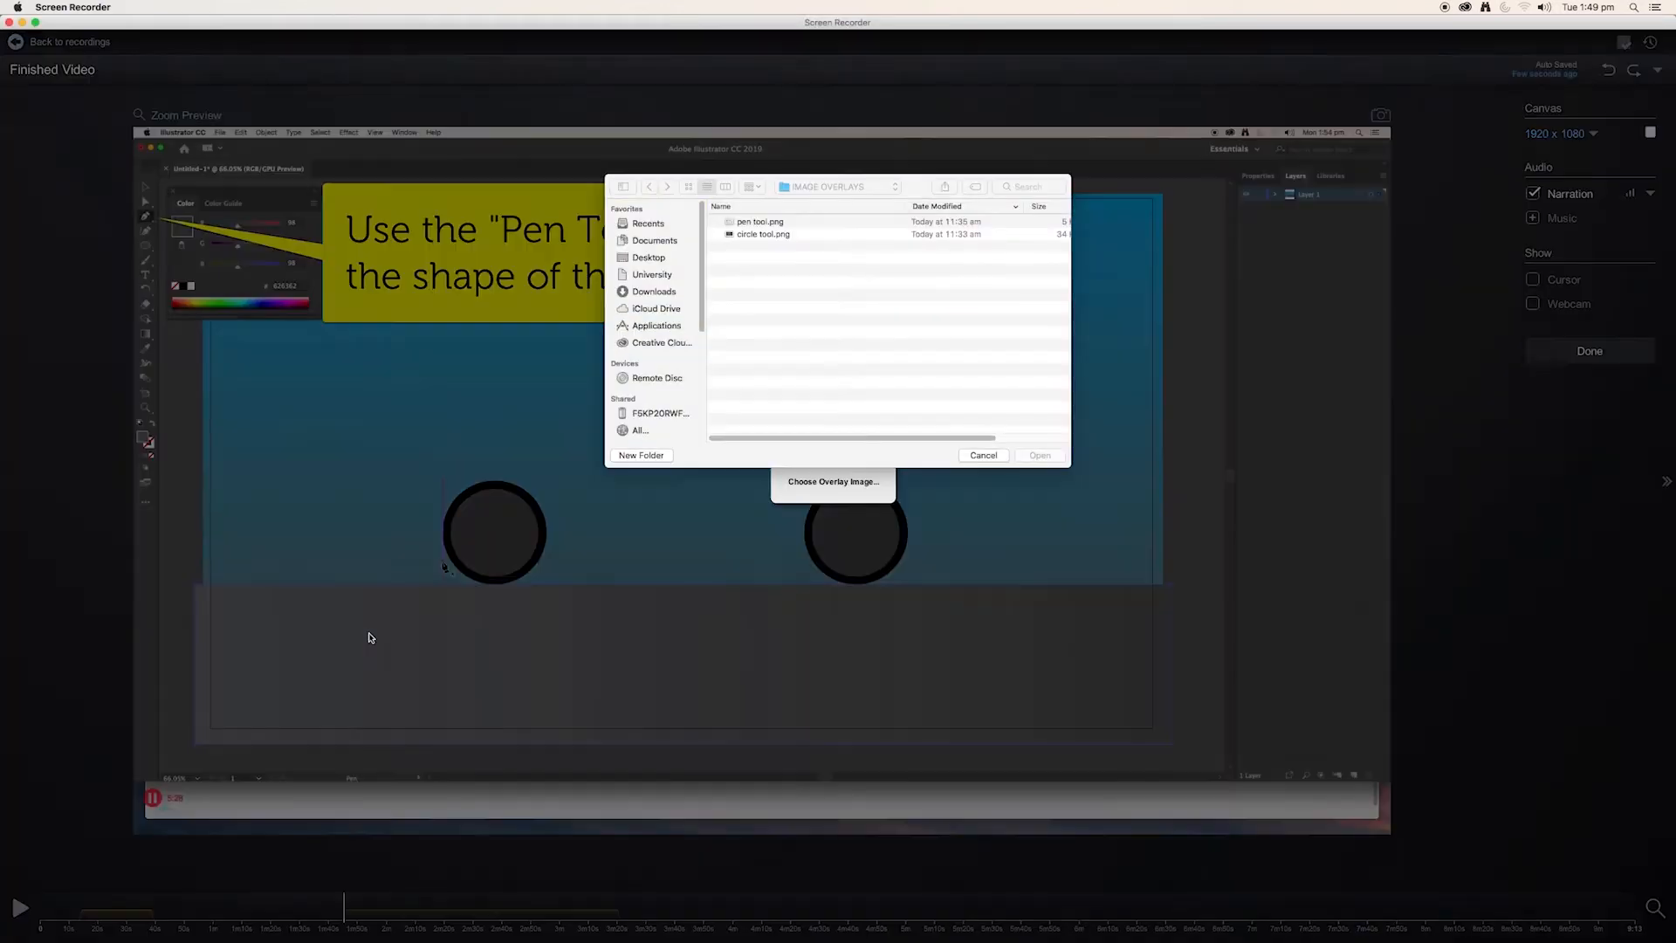
pyautogui.click(761, 223)
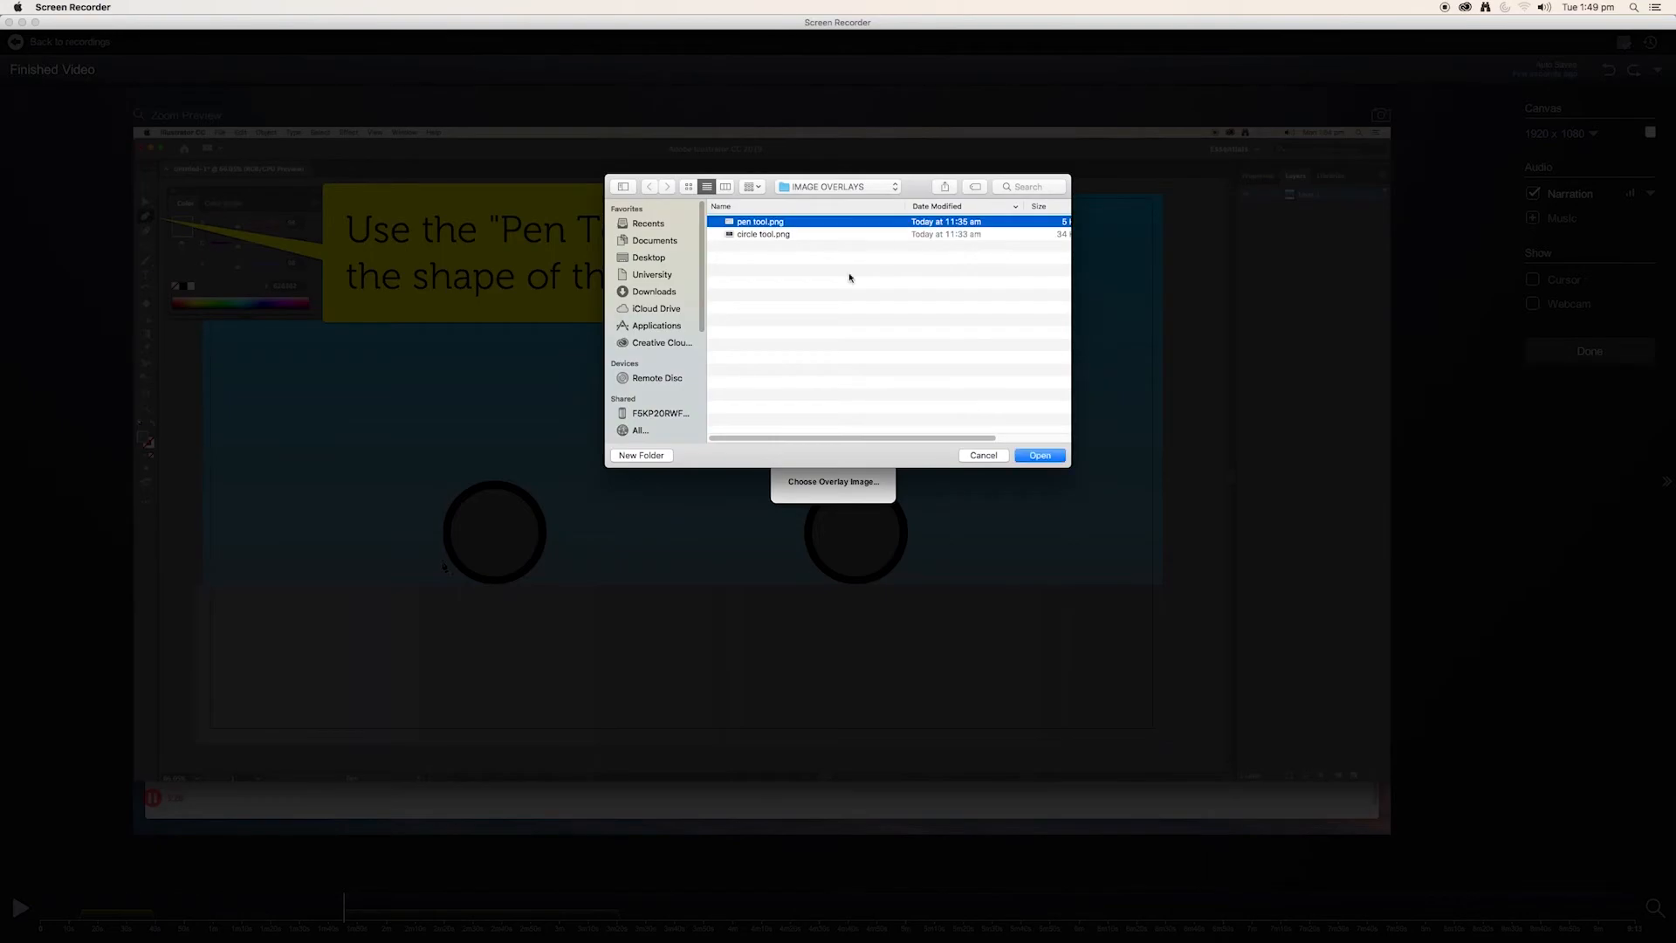
pyautogui.click(1039, 455)
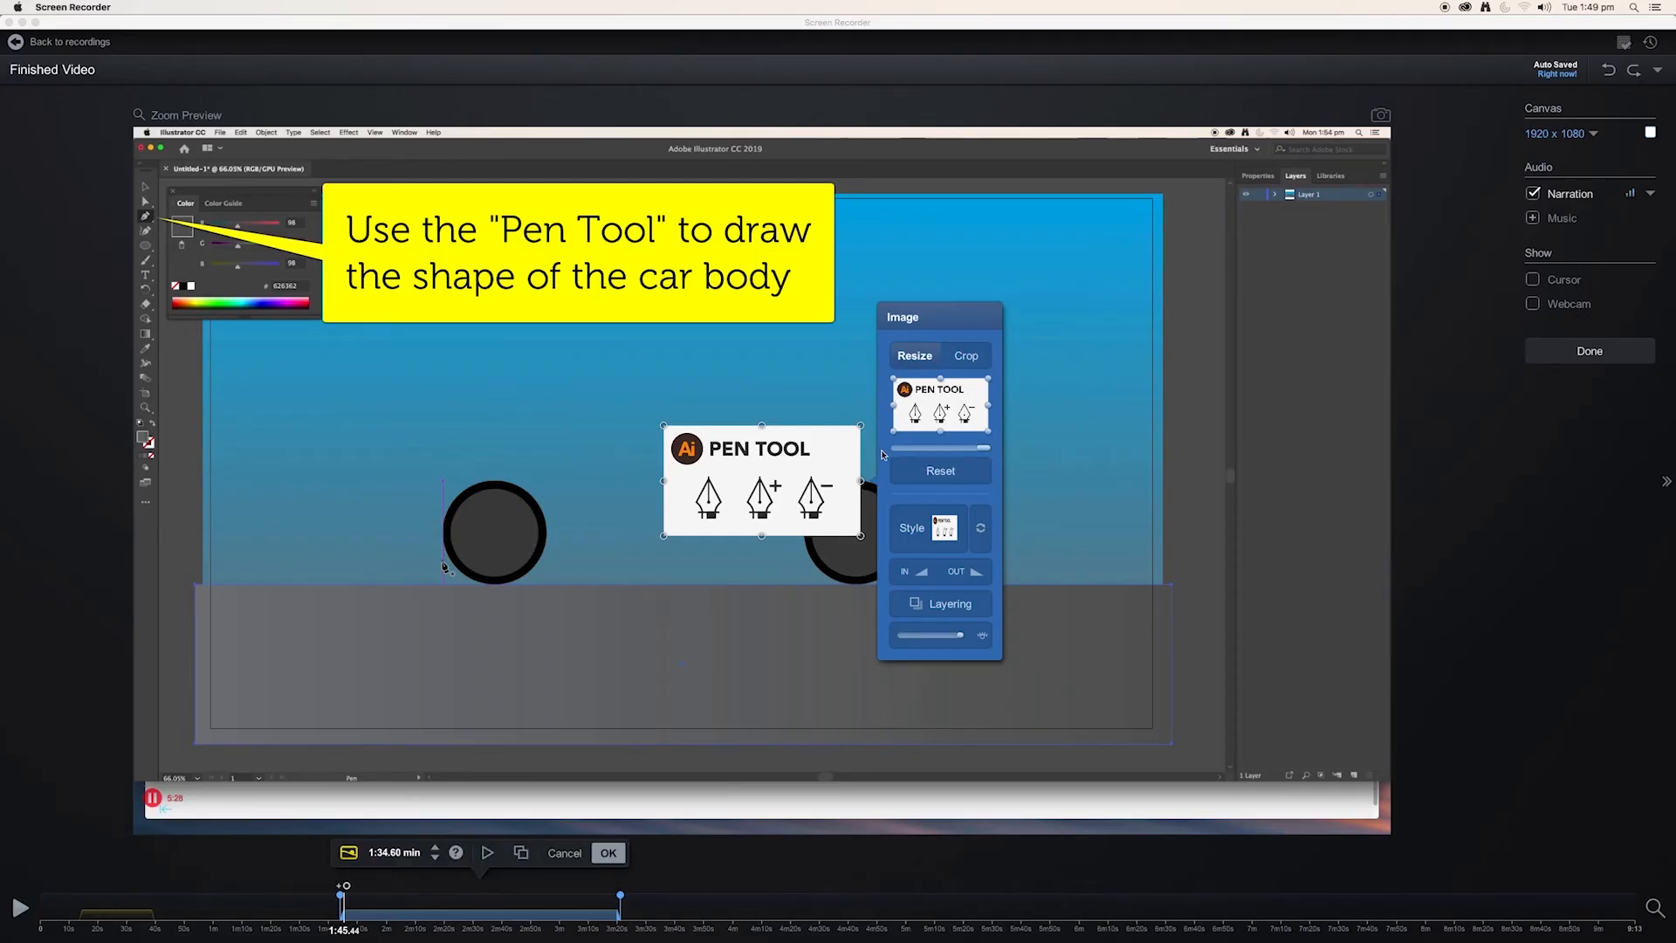
# Place the Pen Tool image directly beneath the car body callout, shrink it slightly, and accept it with a duration of 1:34.60 min.
pyautogui.moveTo(812, 471); pyautogui.dragTo(470, 367)
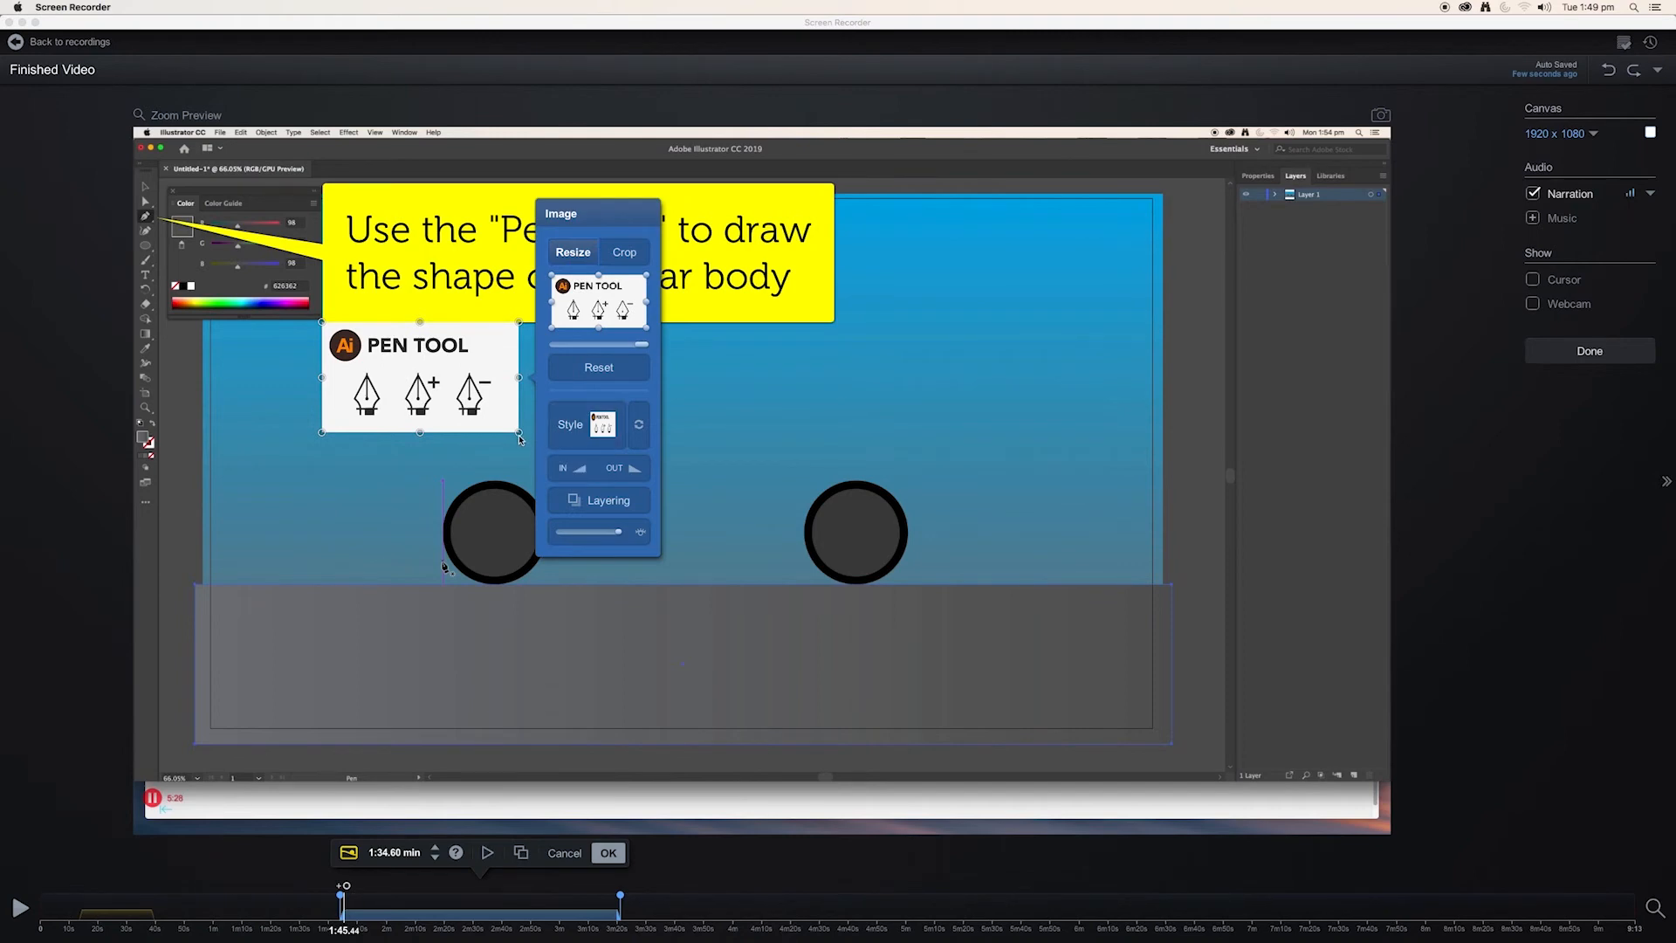
pyautogui.moveTo(517, 431); pyautogui.dragTo(518, 432)
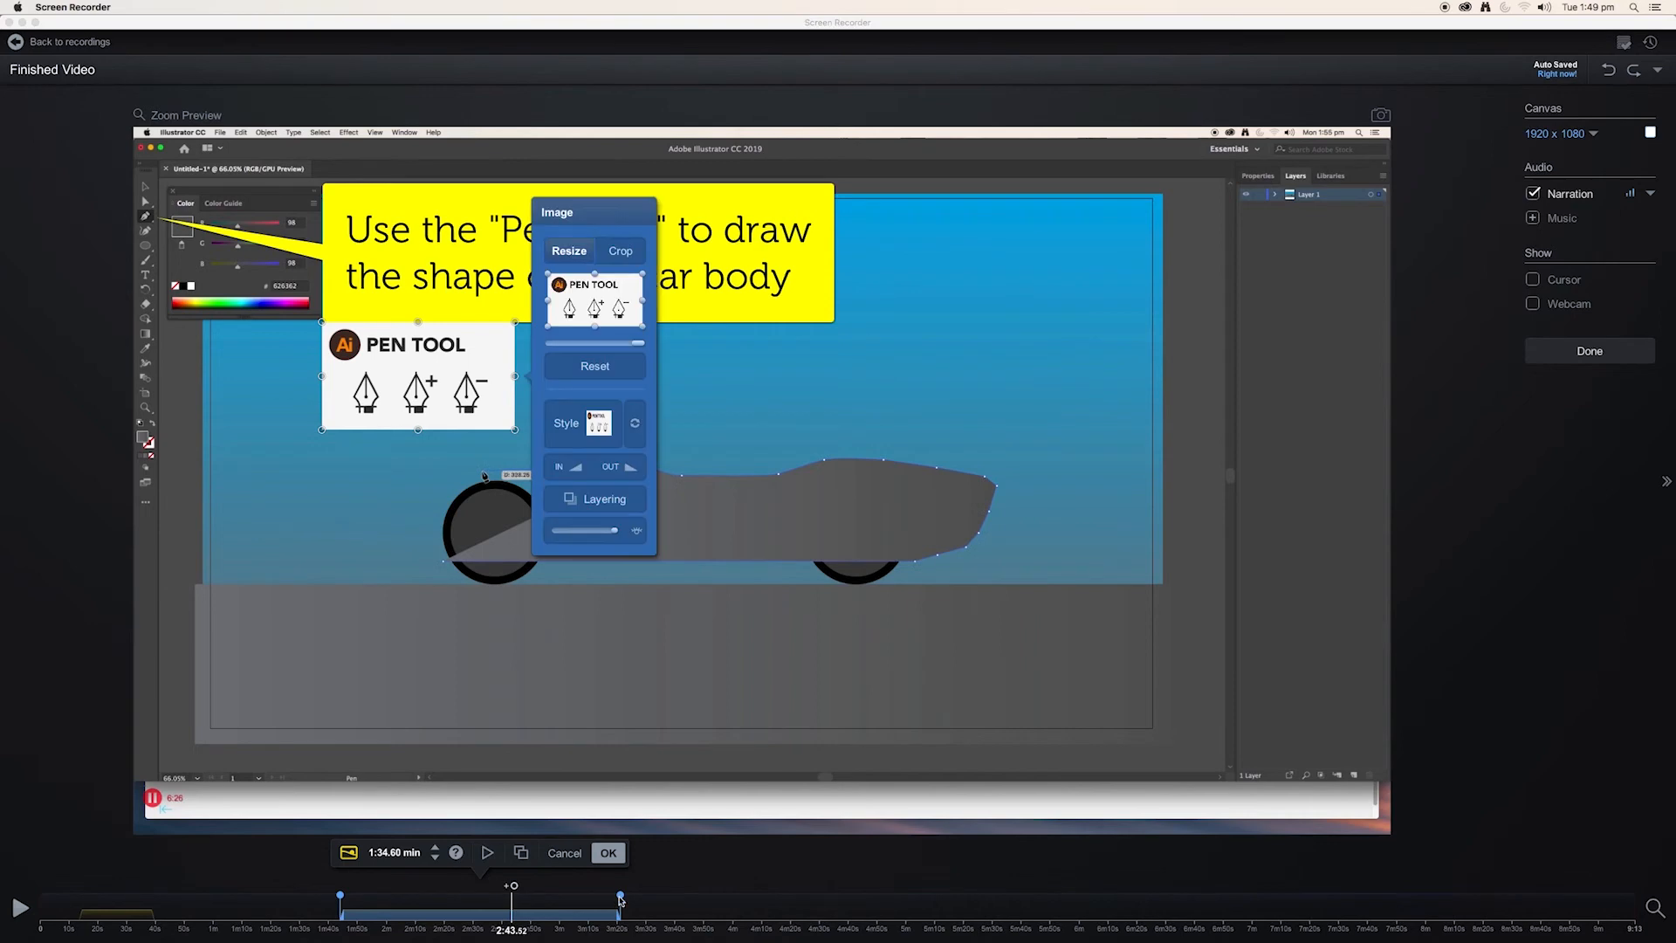
pyautogui.moveTo(621, 899)
pyautogui.mouseDown()
pyautogui.moveTo(601, 899)
pyautogui.moveTo(619, 899)
pyautogui.mouseUp()
pyautogui.click(608, 853)
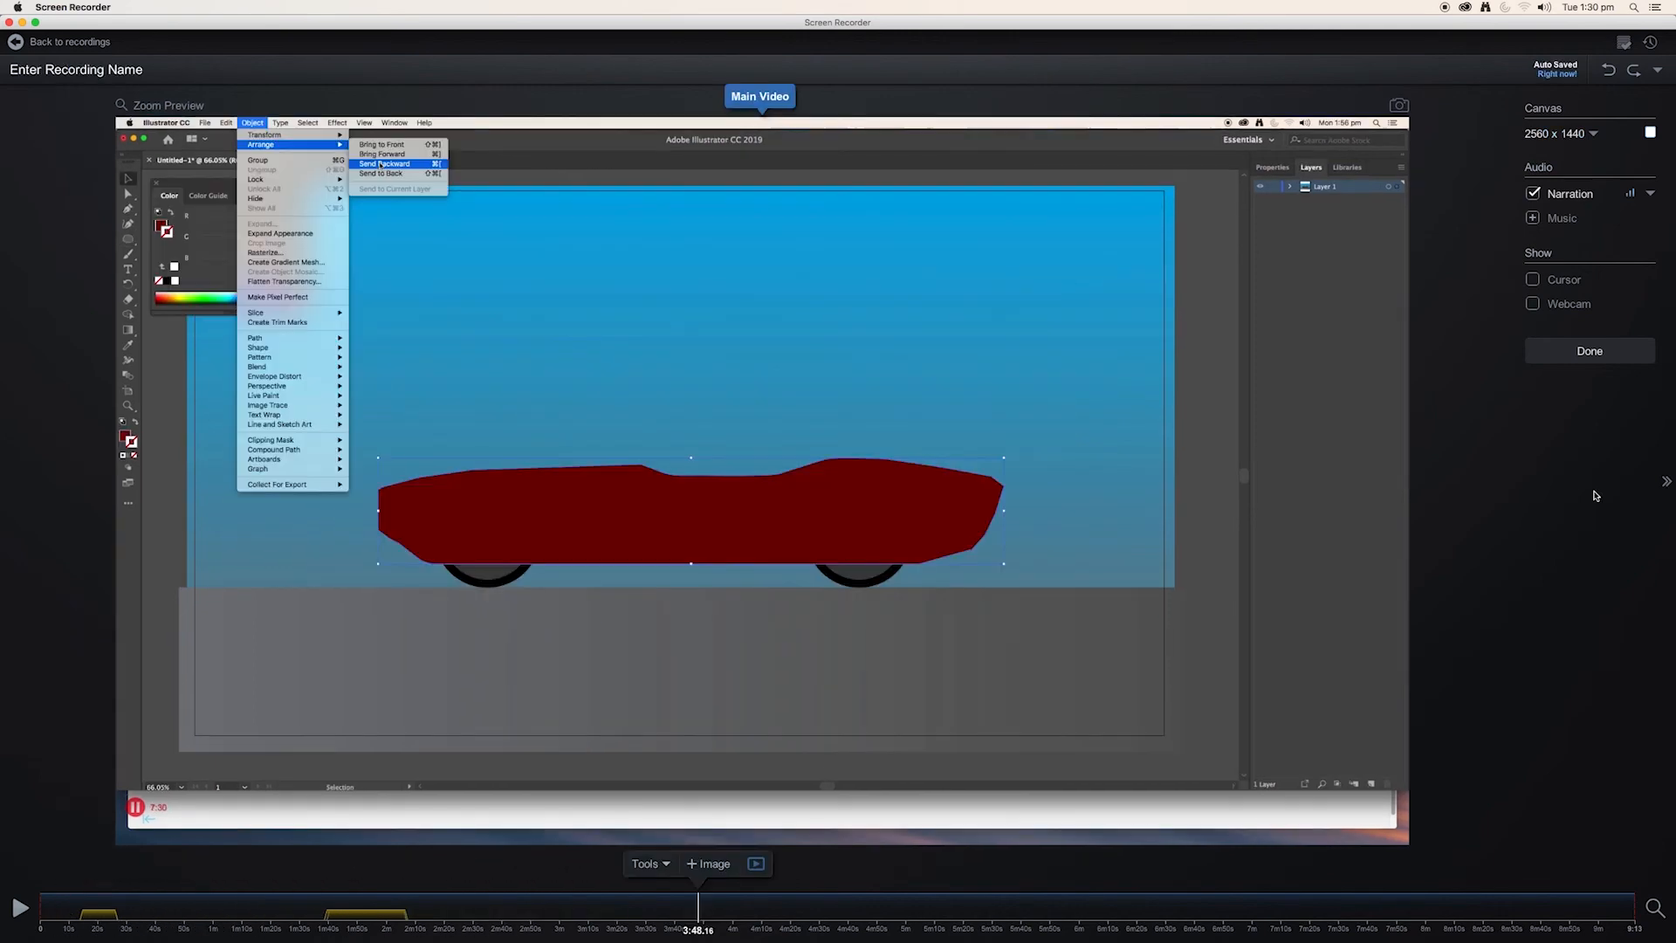
# Finish editing and upload the recording titled "Finished Video" with the description "With Edits, Text Overlays & Image Overlays.".
pyautogui.click(1578, 352)
pyautogui.click(1505, 690)
pyautogui.write('Finished Video')
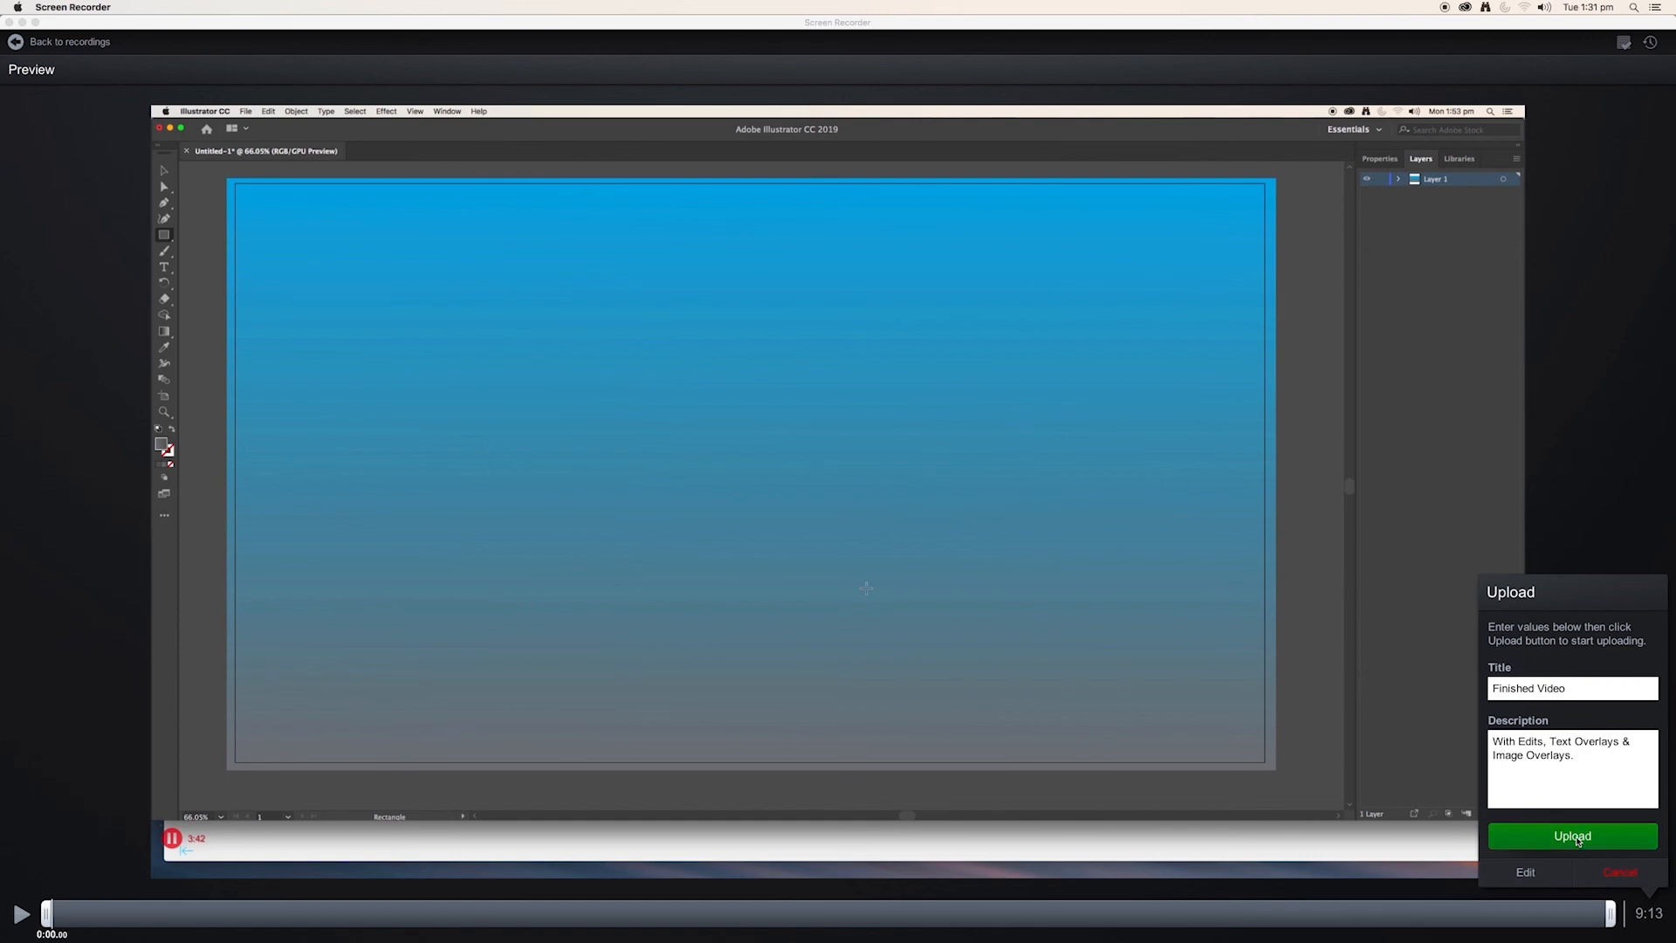
pyautogui.click(1572, 836)
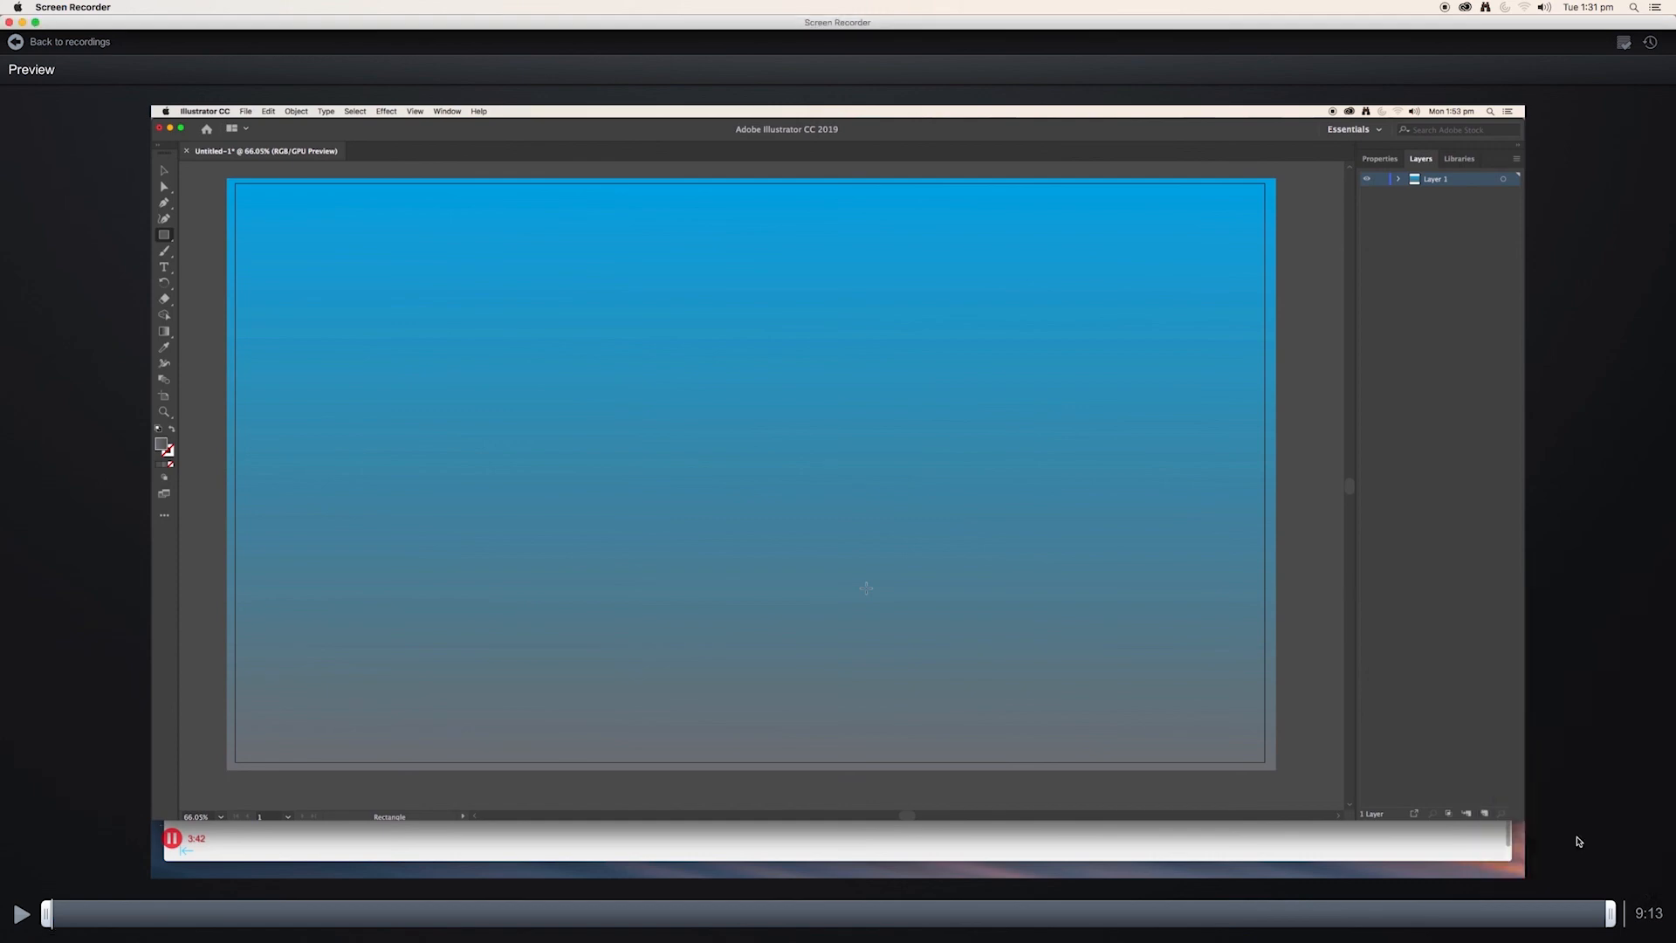